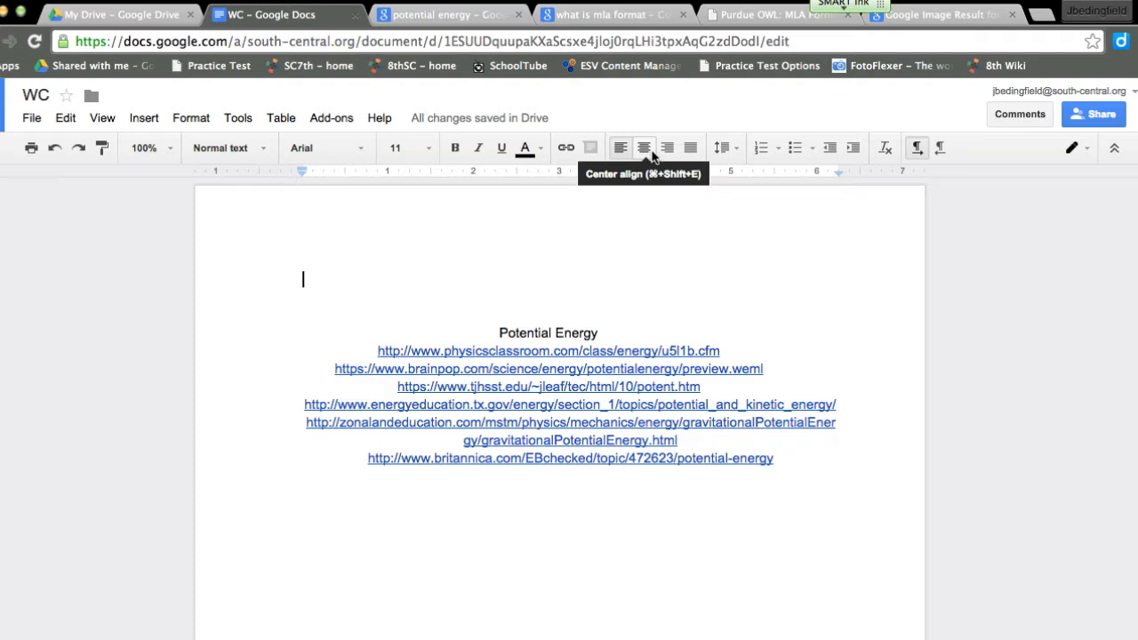
# - Add a centred "Works Cited" heading at the top of the document and delete the "Potential Energy" line above the links
pyautogui.click(652, 154)
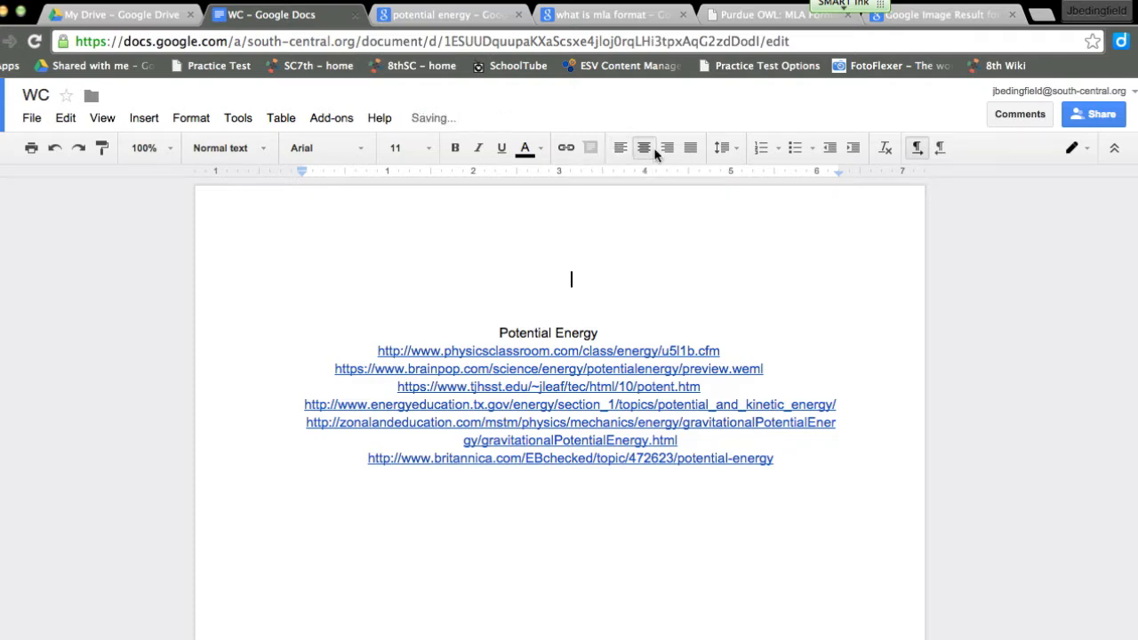
pyautogui.write('Works Cited')
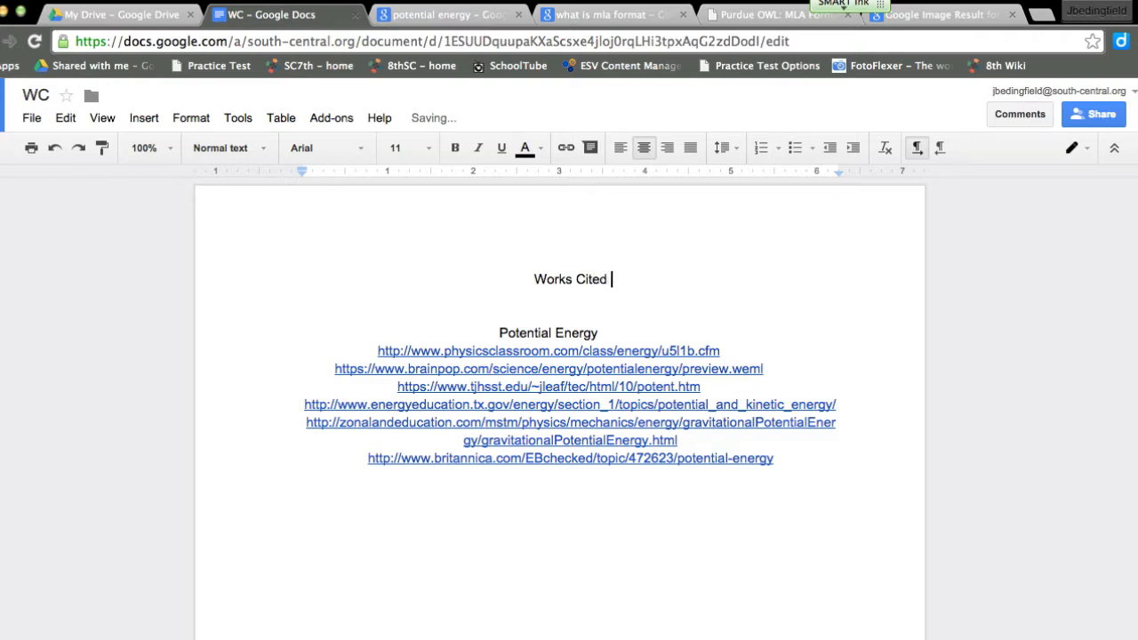
pyautogui.moveTo(499, 333); pyautogui.dragTo(650, 339)
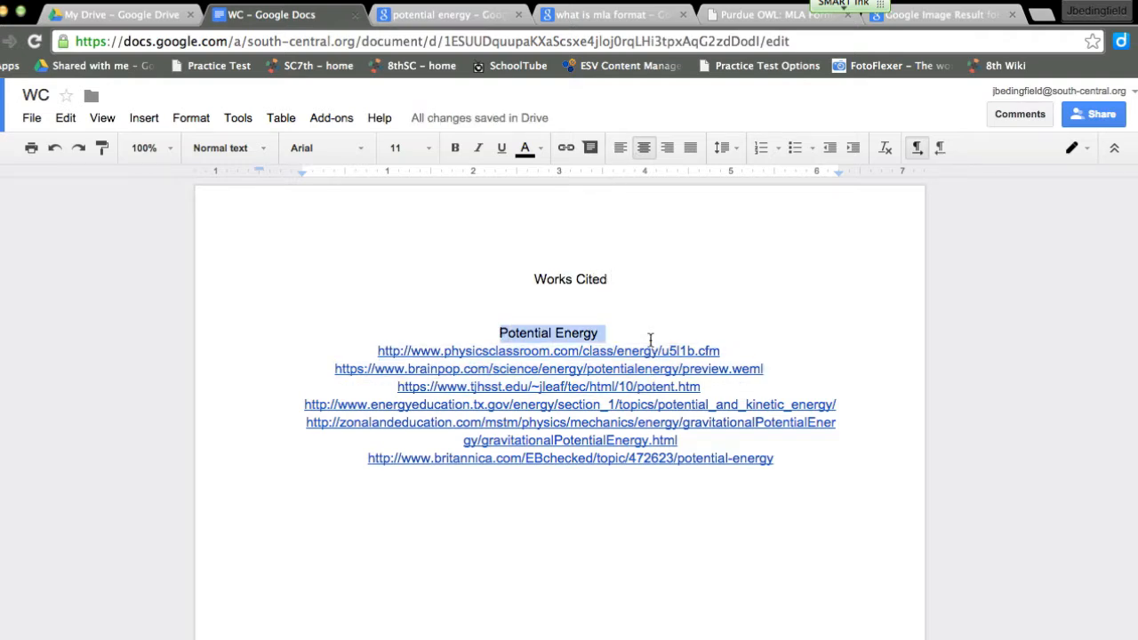
pyautogui.press('BackSpace')
pyautogui.click(592, 302)
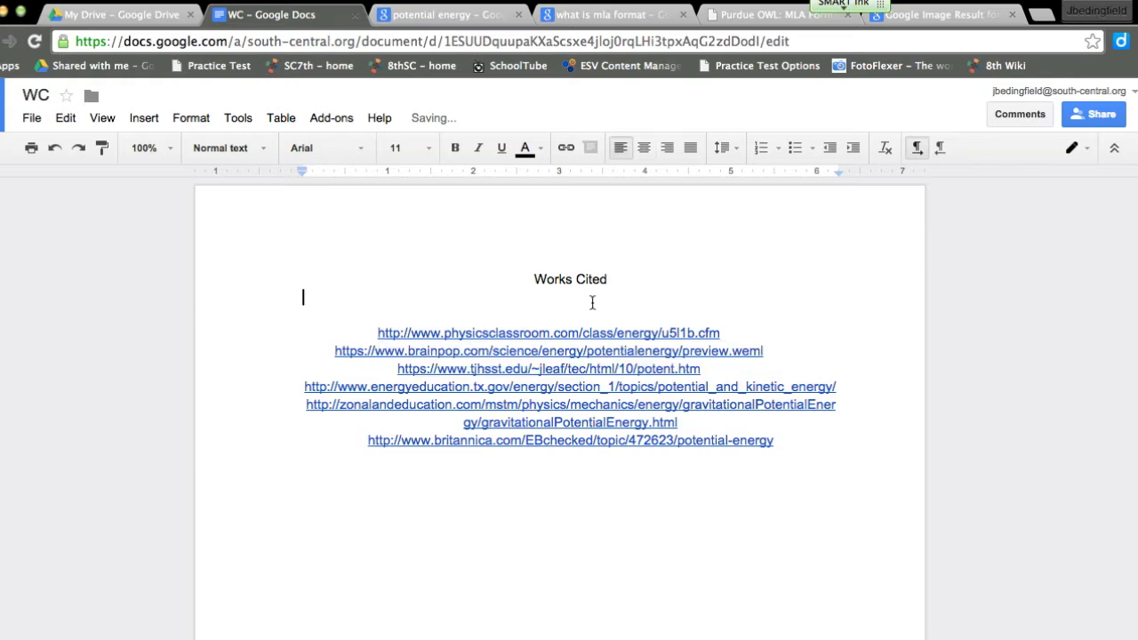
# - Switch to the Google search for potential energy, run it again and open the Wikipedia article on potential energy
pyautogui.click(440, 14)
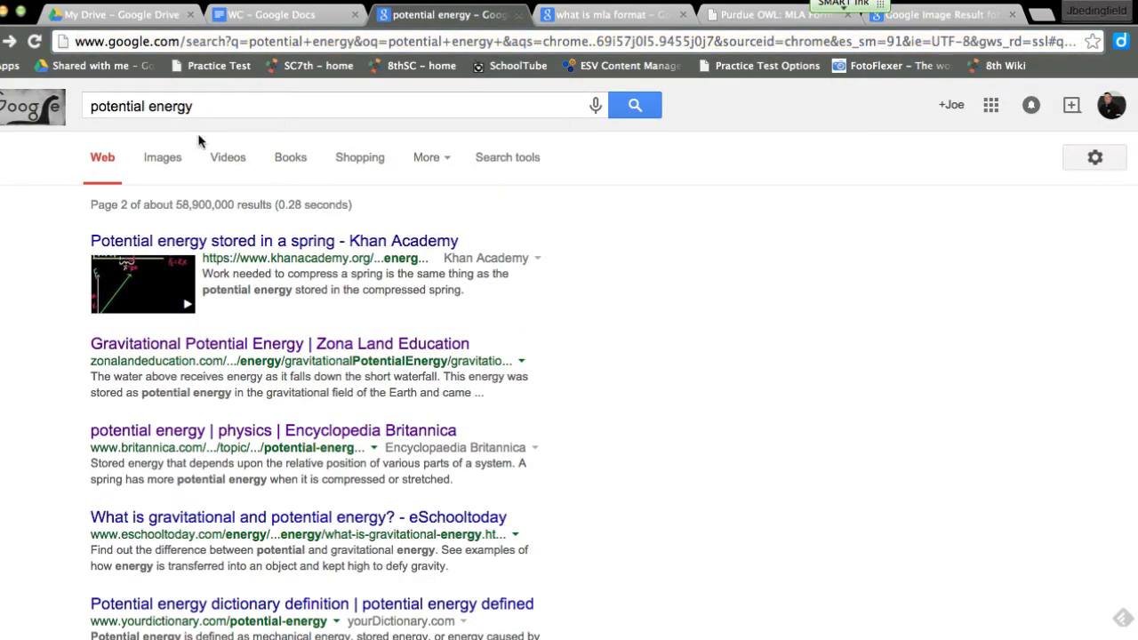
pyautogui.click(253, 114)
pyautogui.click(634, 111)
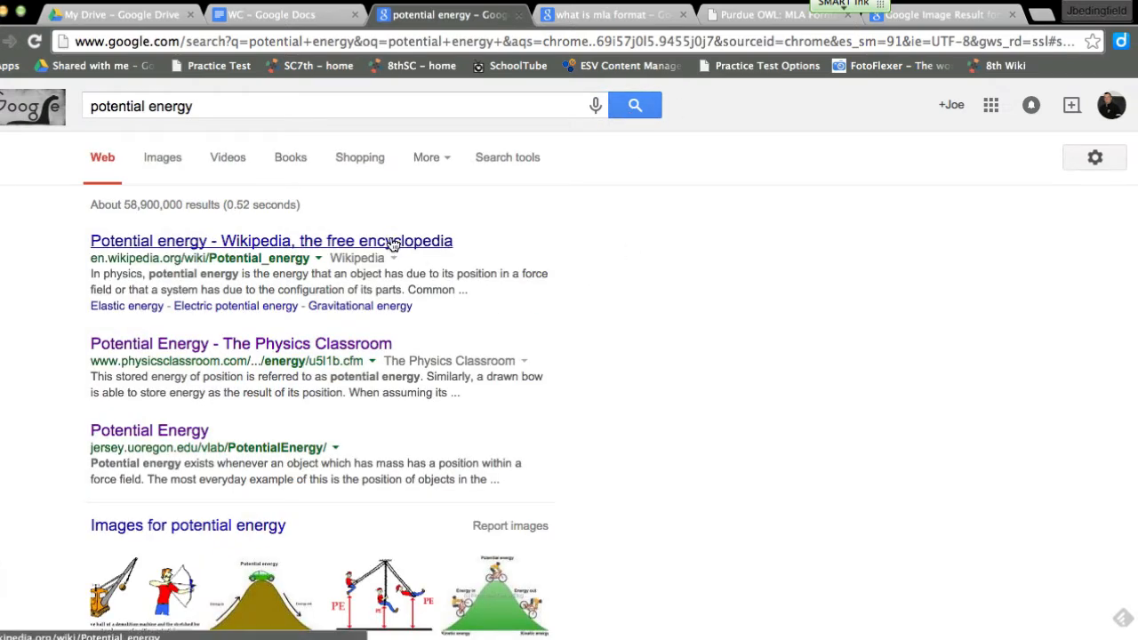
pyautogui.click(440, 246)
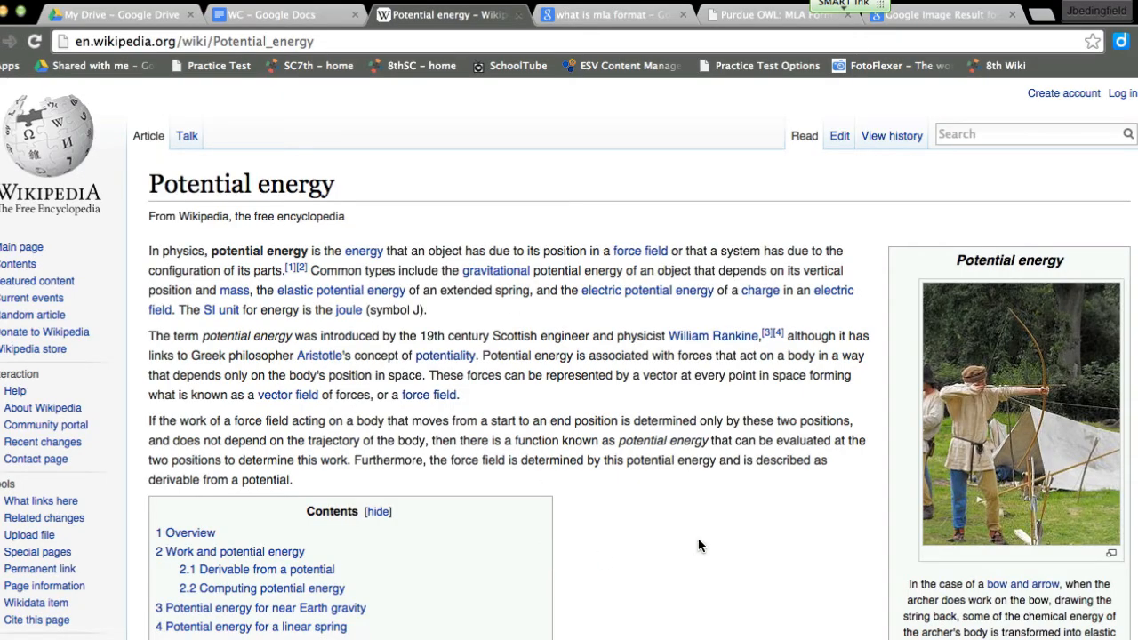
# - Review the Wikipedia article's Notes, view the cited source "Physics of the Human Body" and return to the article
pyautogui.scroll(-20, 699, 539)
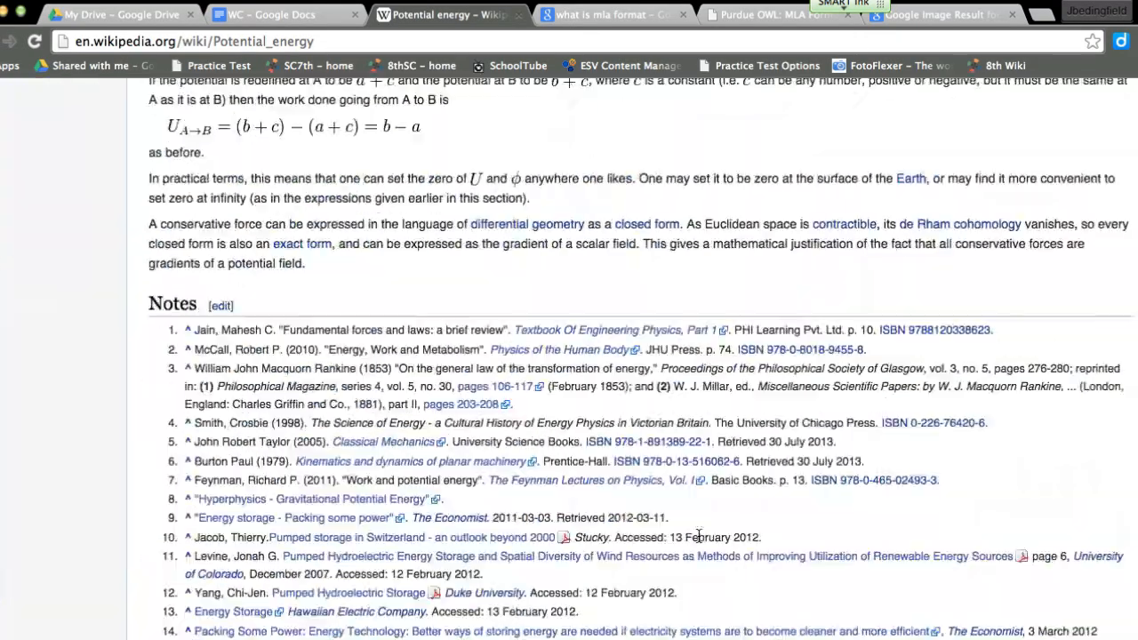
pyautogui.scroll(-8, 699, 536)
pyautogui.scroll(8, 699, 536)
pyautogui.scroll(-2, 700, 539)
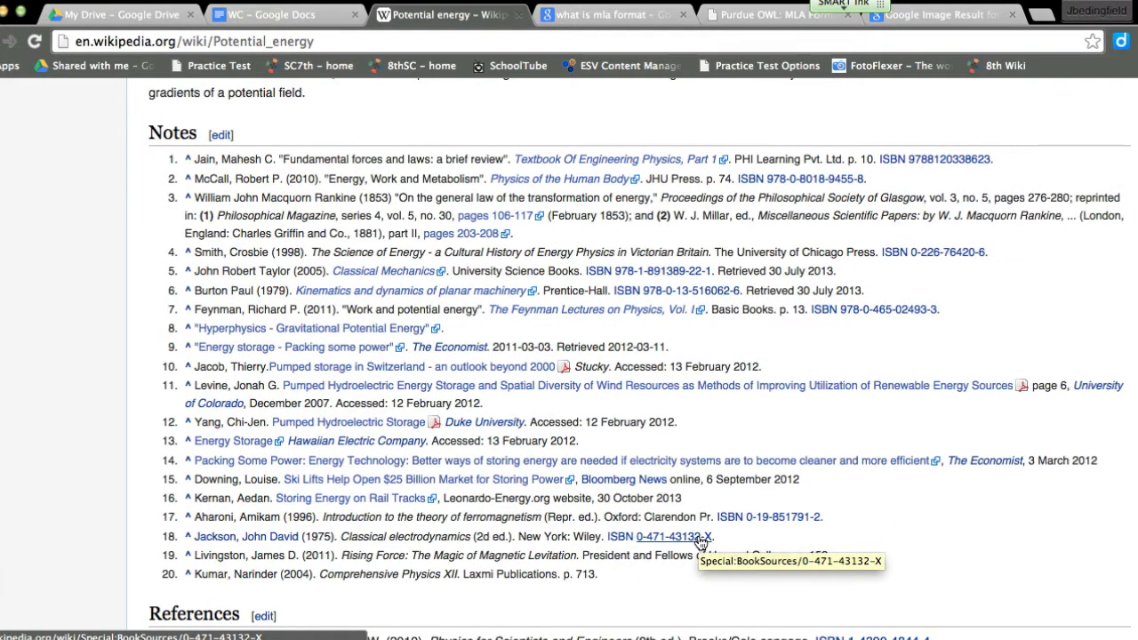
pyautogui.click(560, 181)
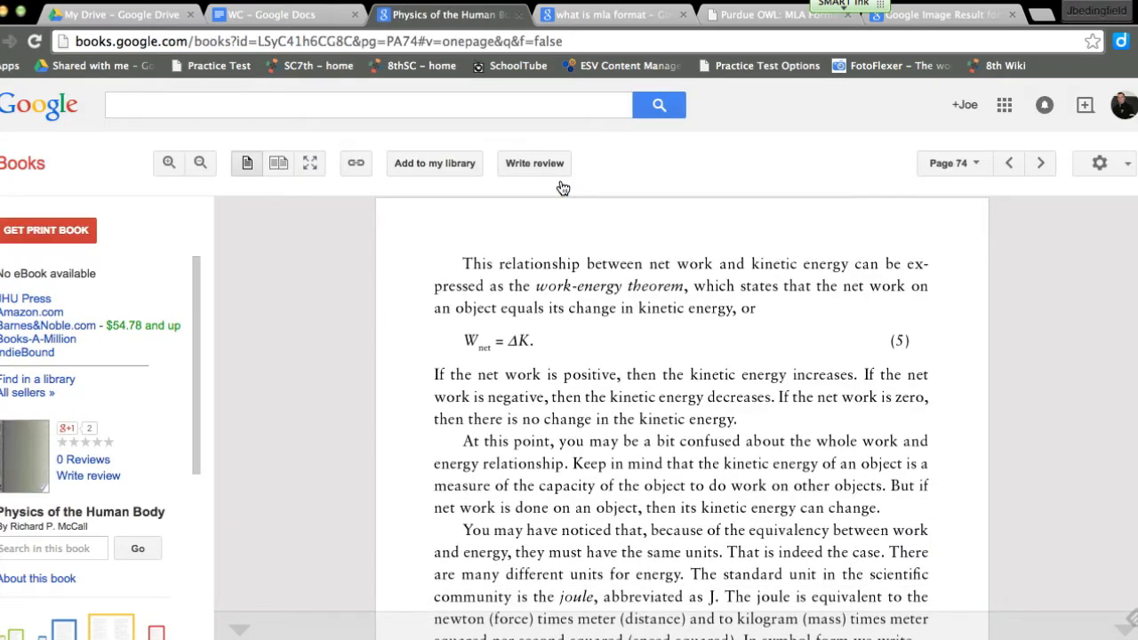
pyautogui.click(0, 40)
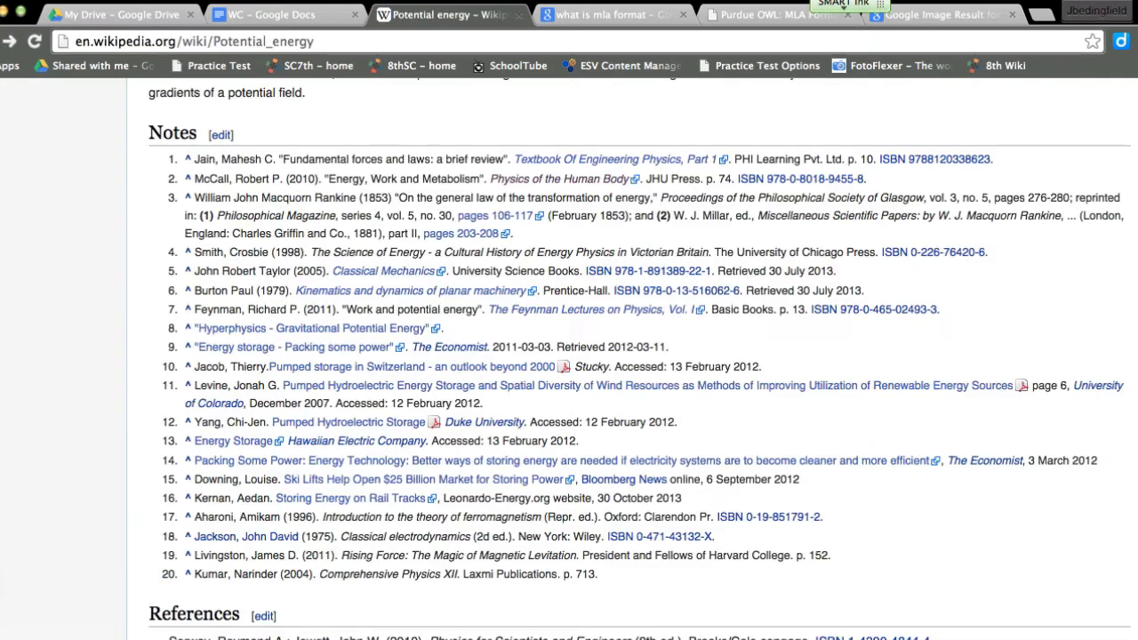
# - Open the cited source "Hyperphysics - Gravitational Potential Energy" and examine its web address
pyautogui.click(231, 336)
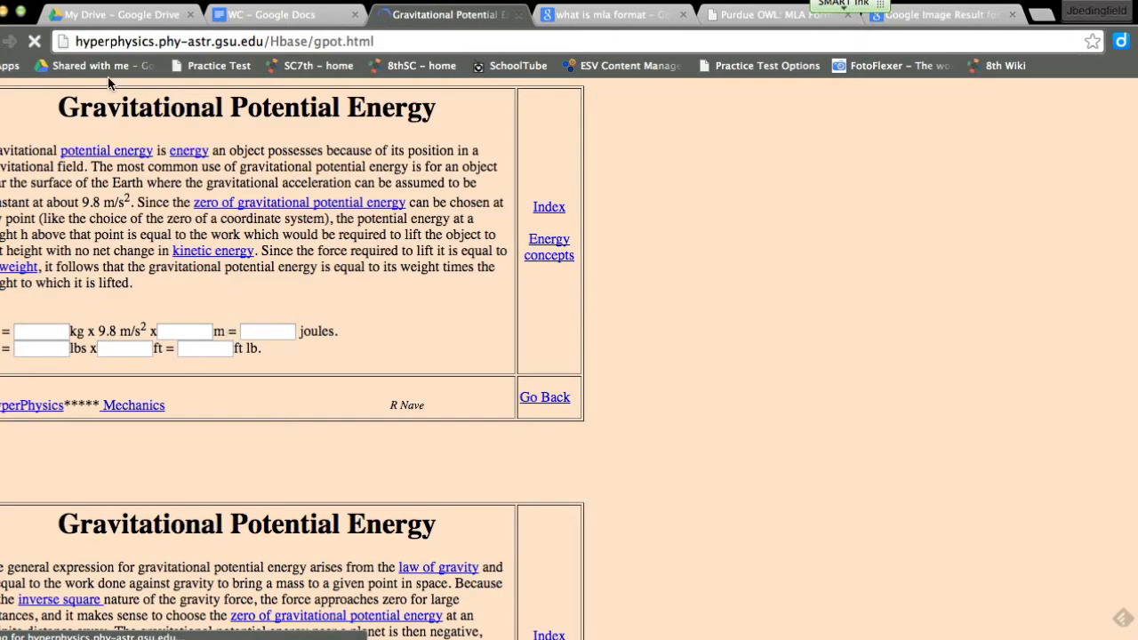
pyautogui.click(236, 42)
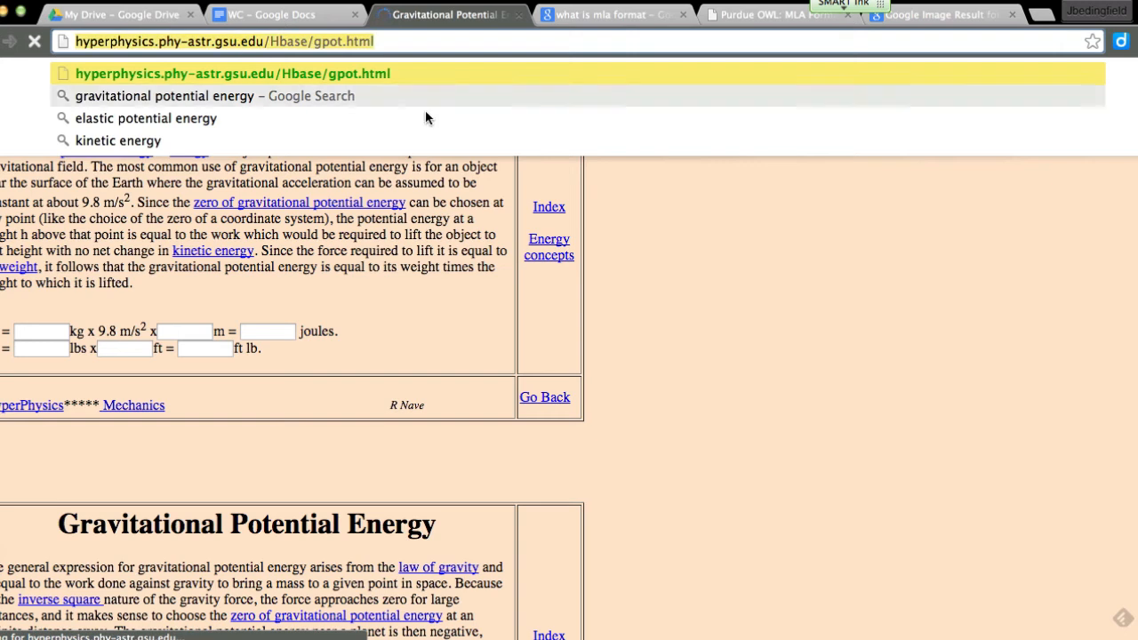
pyautogui.click(474, 165)
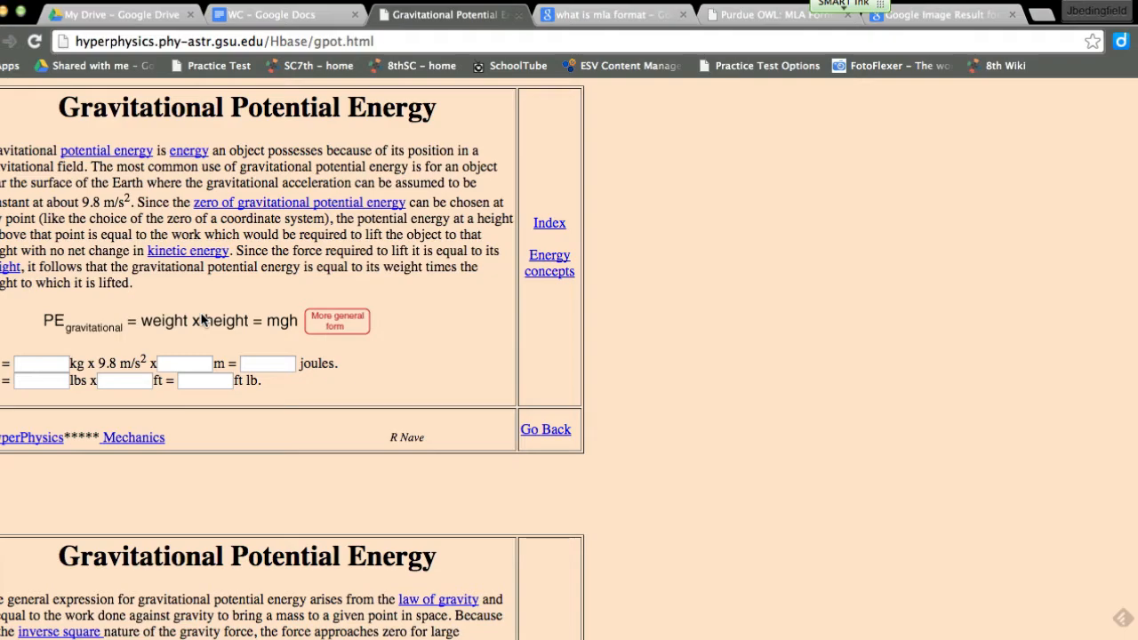
# - Go back through the Wikipedia article to the Google results for potential energy
pyautogui.click(1, 42)
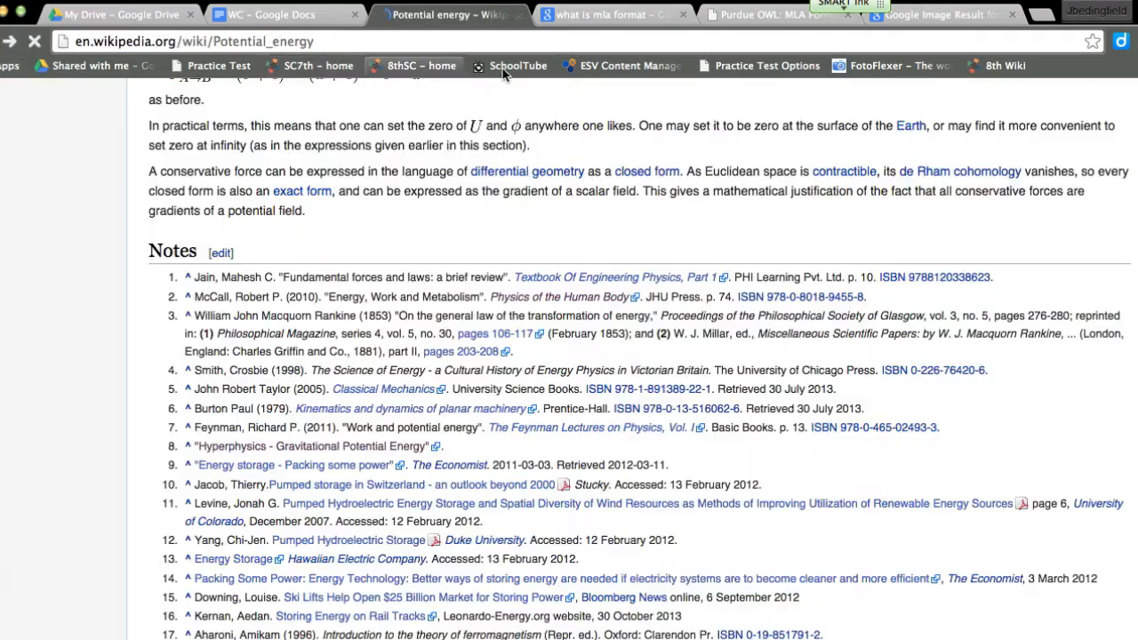
pyautogui.scroll(15, 447, 209)
pyautogui.scroll(20, 446, 209)
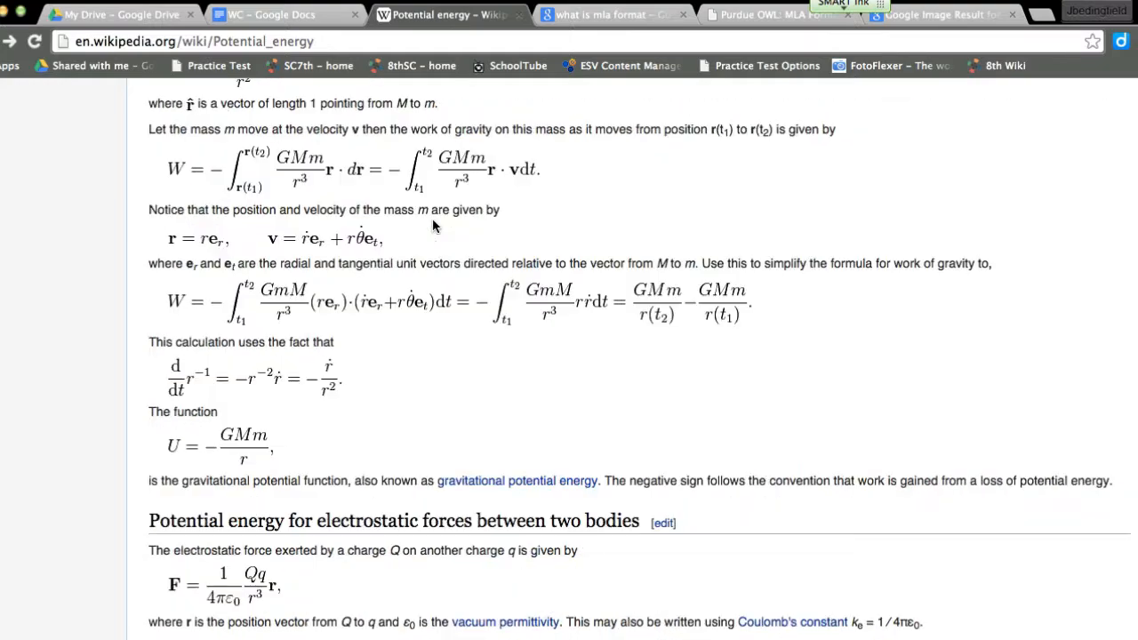
pyautogui.scroll(8, 409, 270)
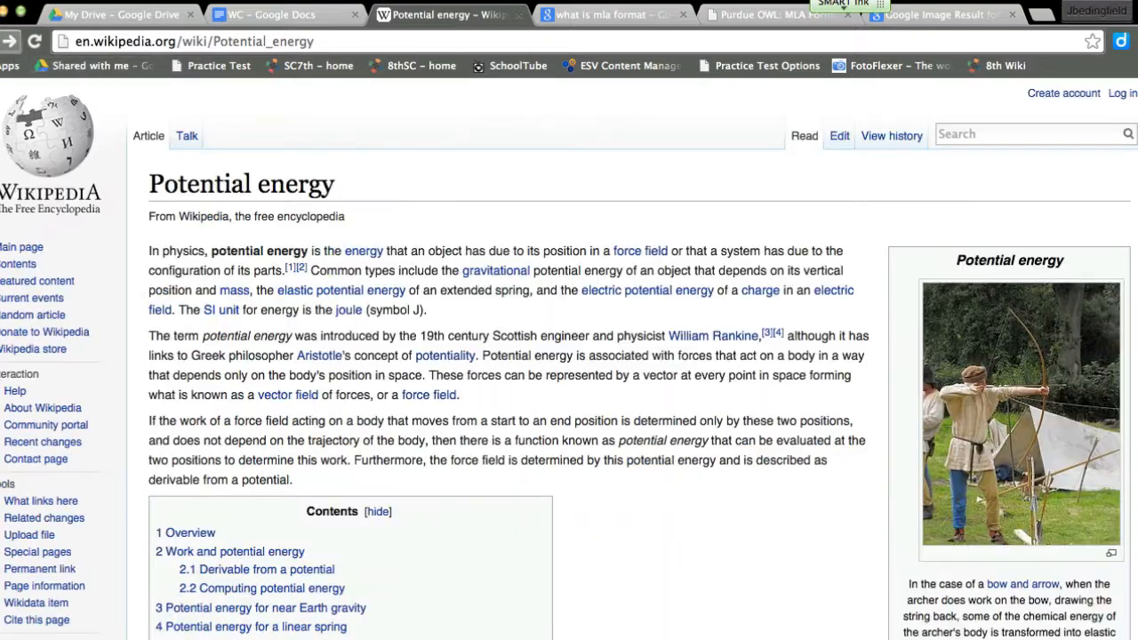
pyautogui.click(9, 42)
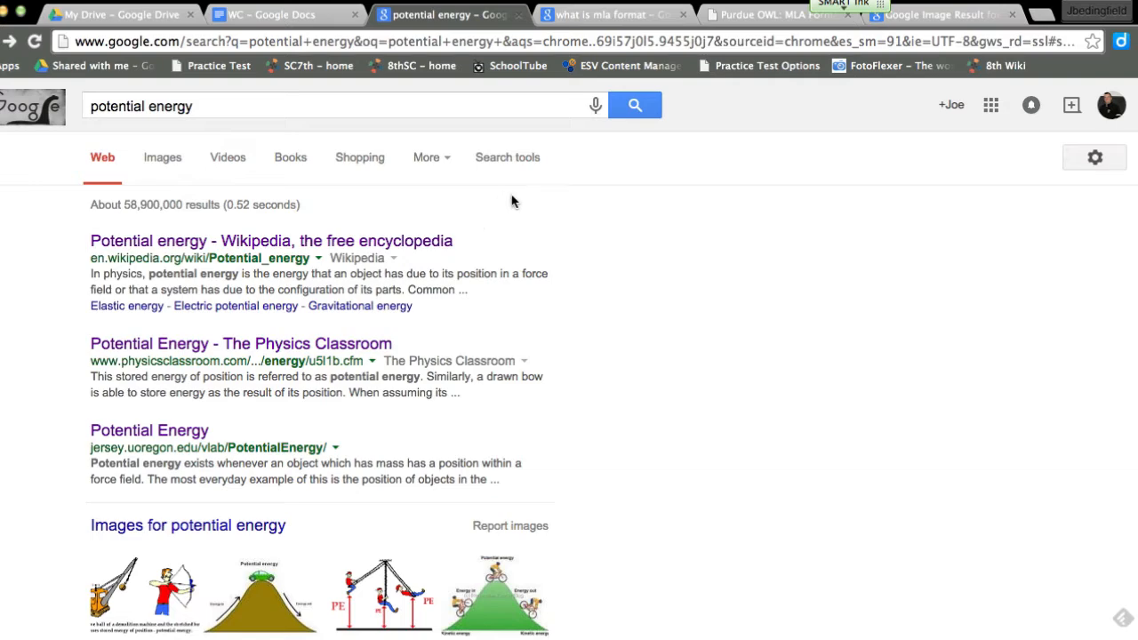
# - Search Google for "son of the citation machine", open the Citation Machine site and choose the MLA style
pyautogui.click(605, 14)
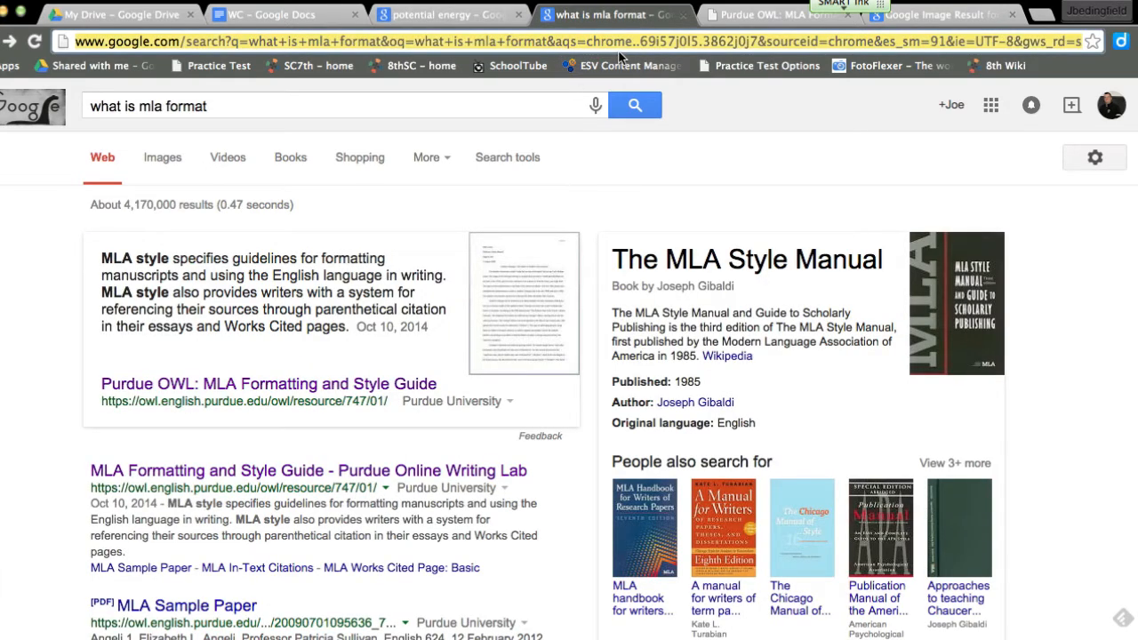
pyautogui.write('son')
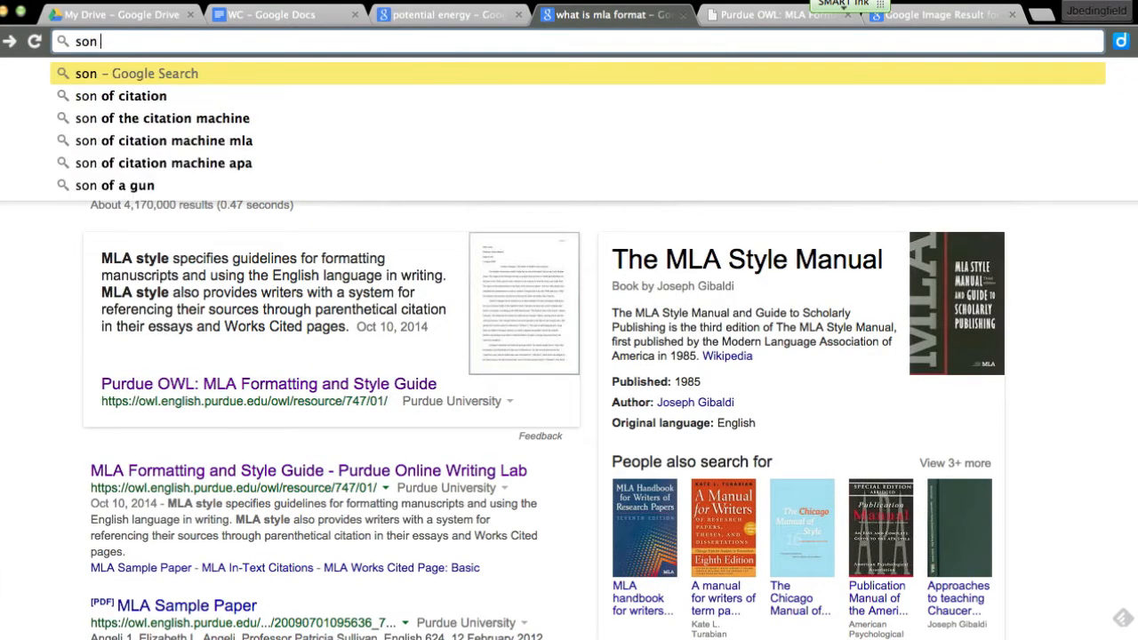
pyautogui.click(585, 117)
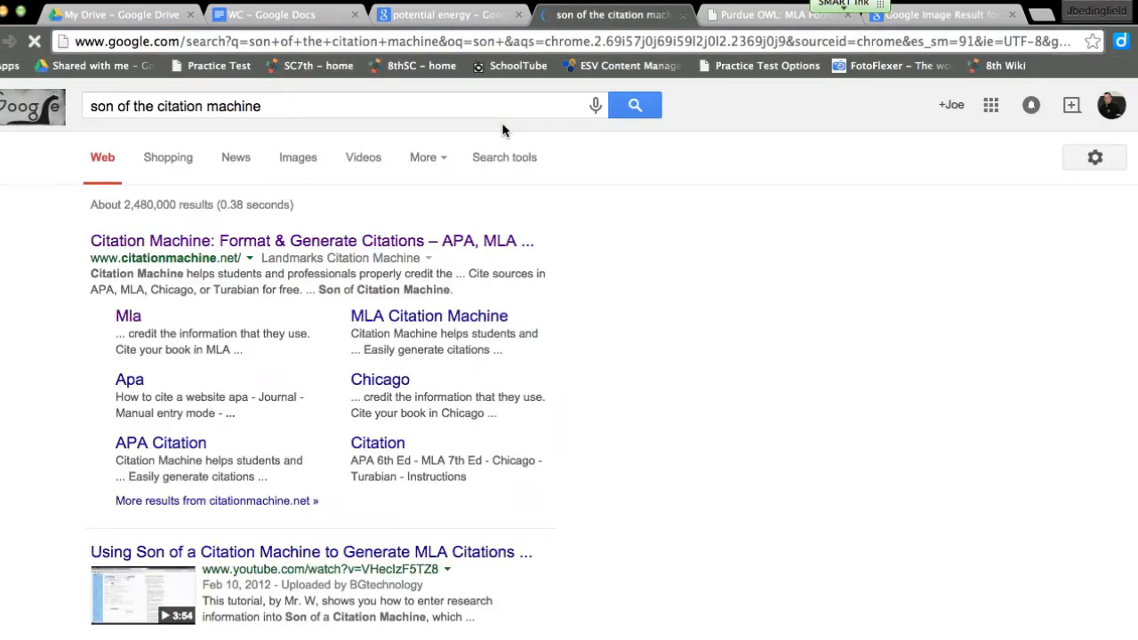
pyautogui.click(360, 248)
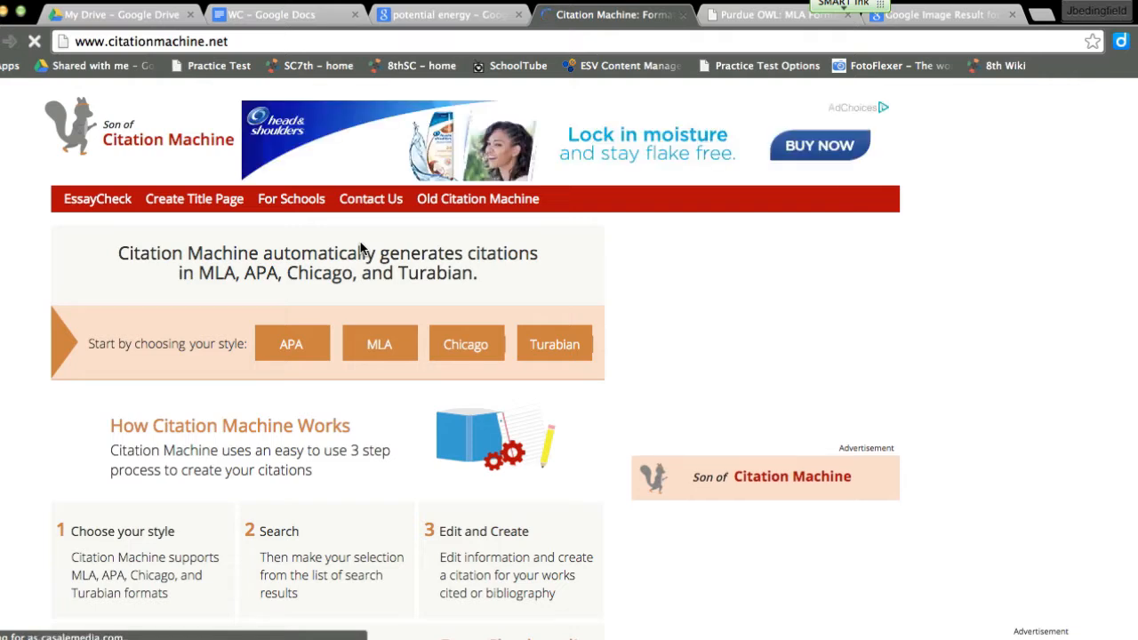
pyautogui.click(372, 344)
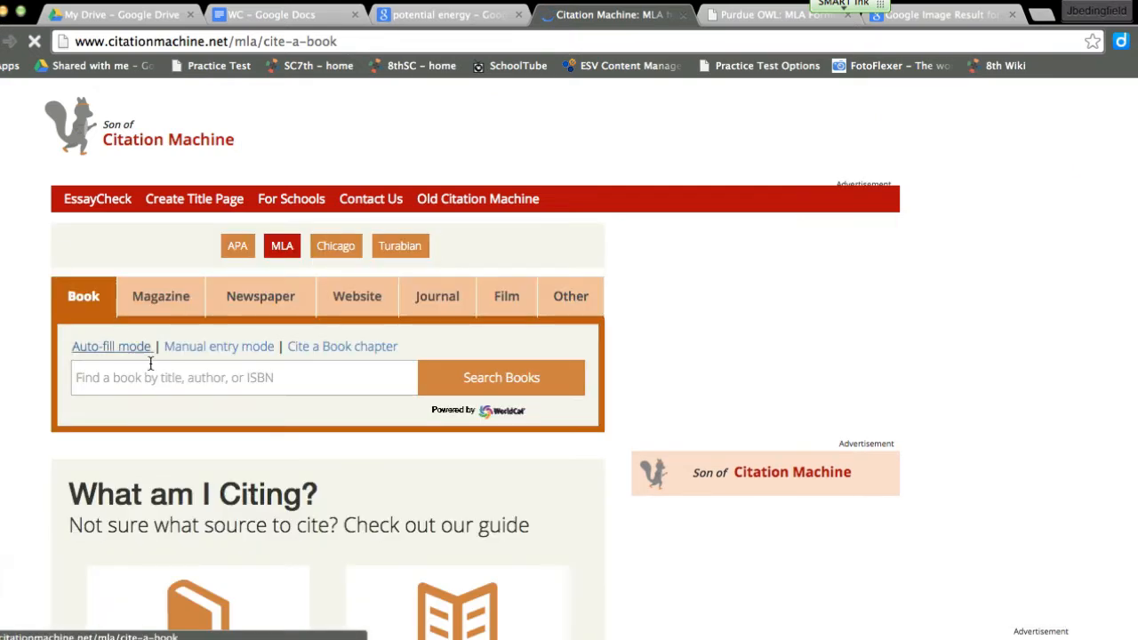
pyautogui.click(152, 375)
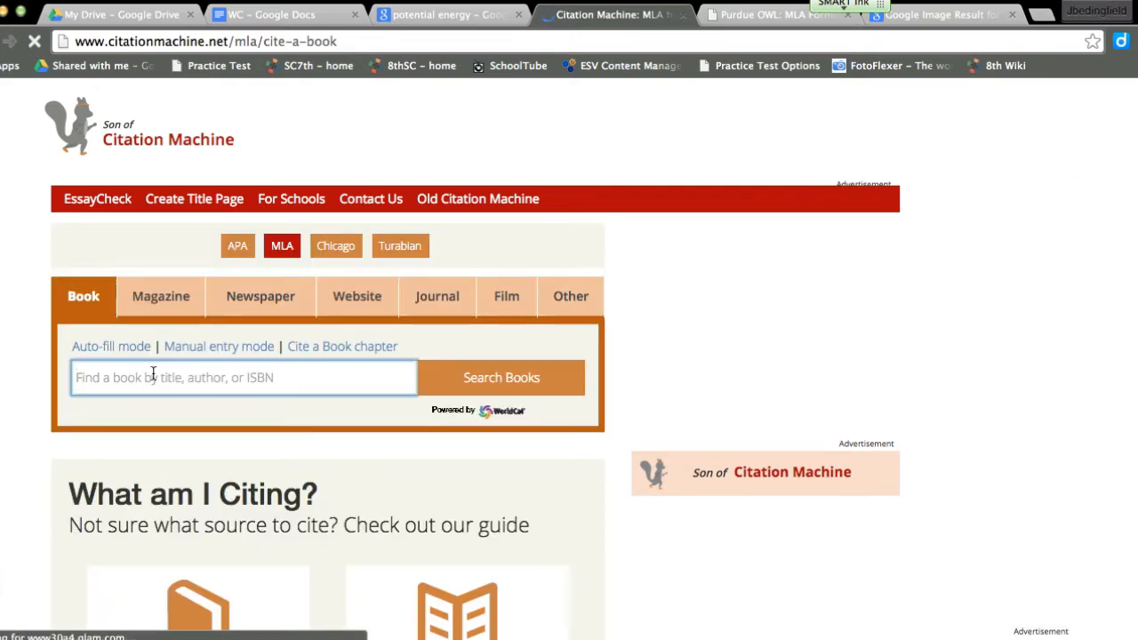
pyautogui.click(431, 12)
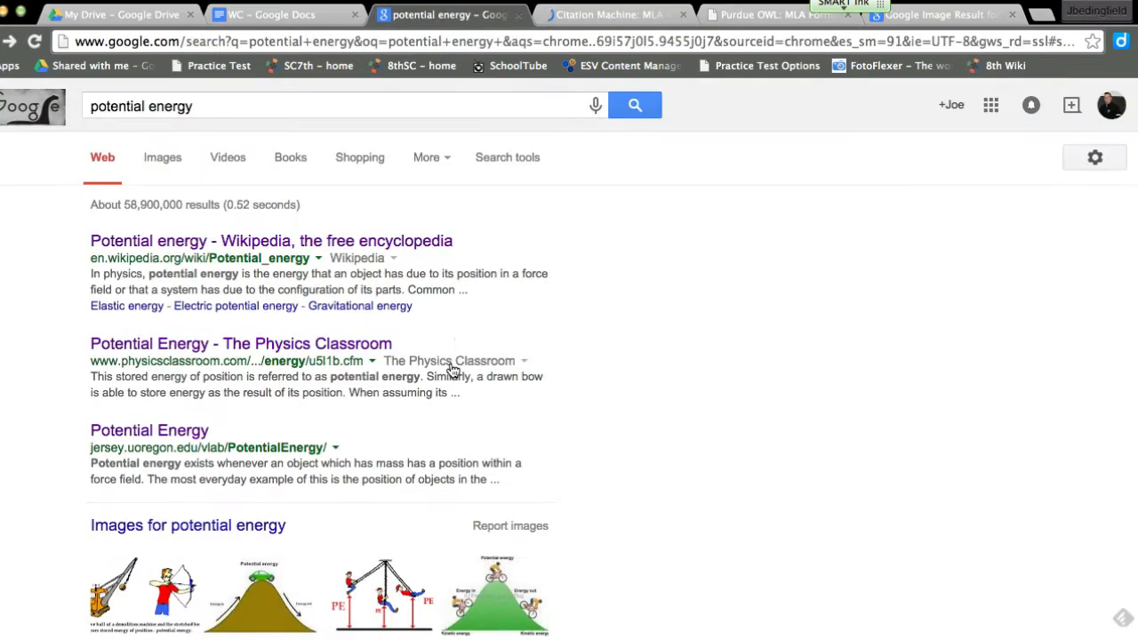
pyautogui.click(271, 16)
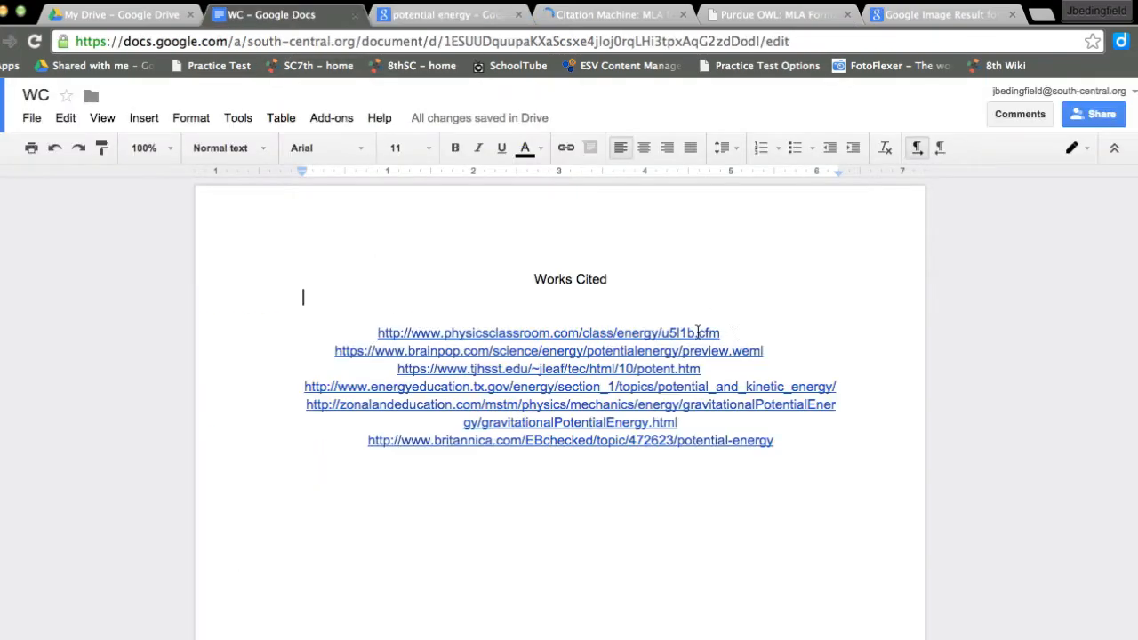
pyautogui.moveTo(745, 332); pyautogui.dragTo(446, 315)
pyautogui.press('super+c')
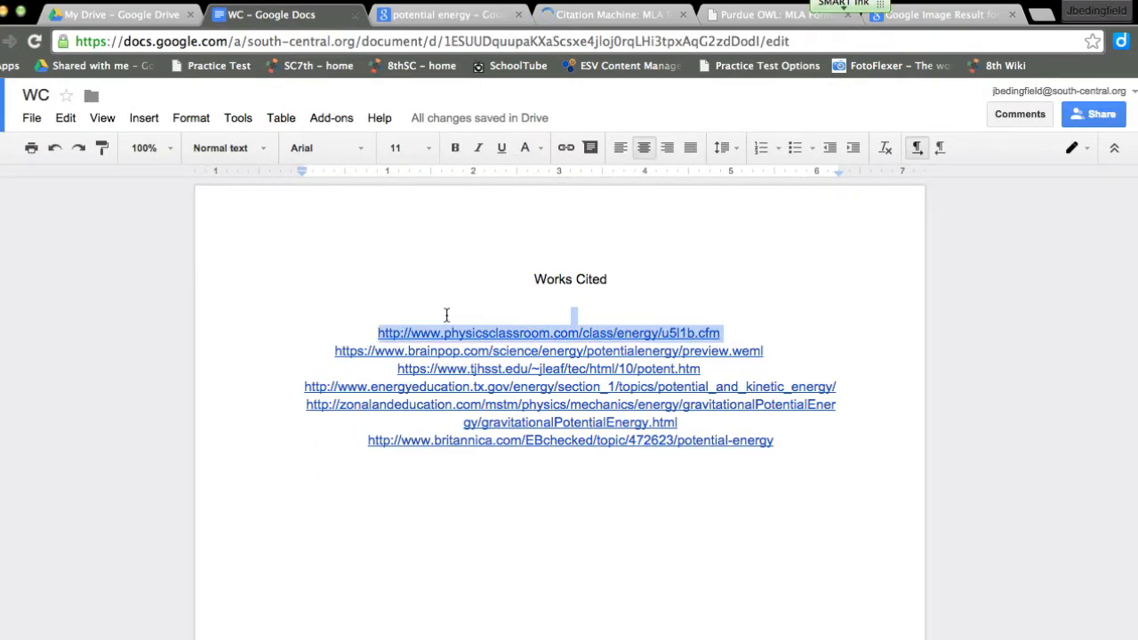
# - Return to Citation Machine, set the source type to Website and search for the copied physicsclassroom.com link
pyautogui.click(770, 14)
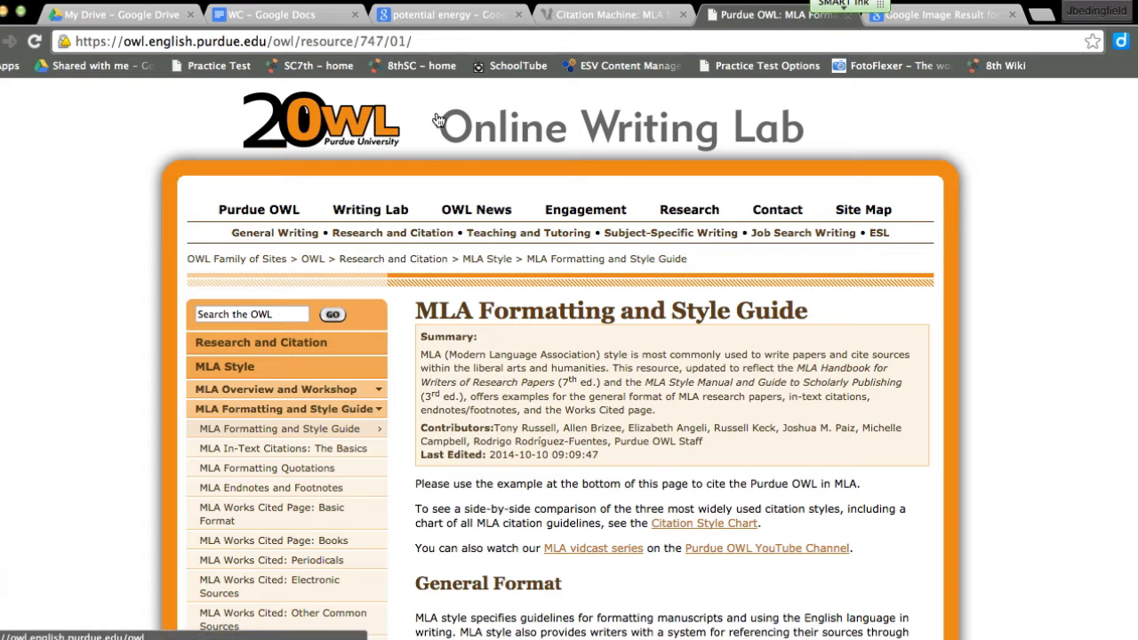
pyautogui.click(587, 14)
pyautogui.click(305, 369)
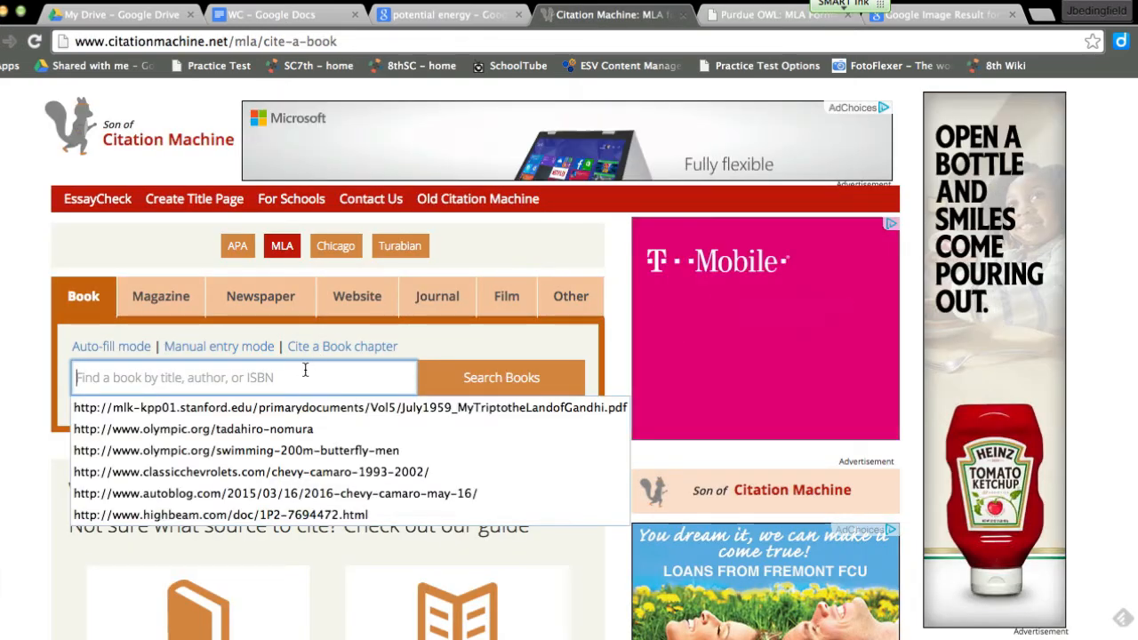
pyautogui.click(356, 296)
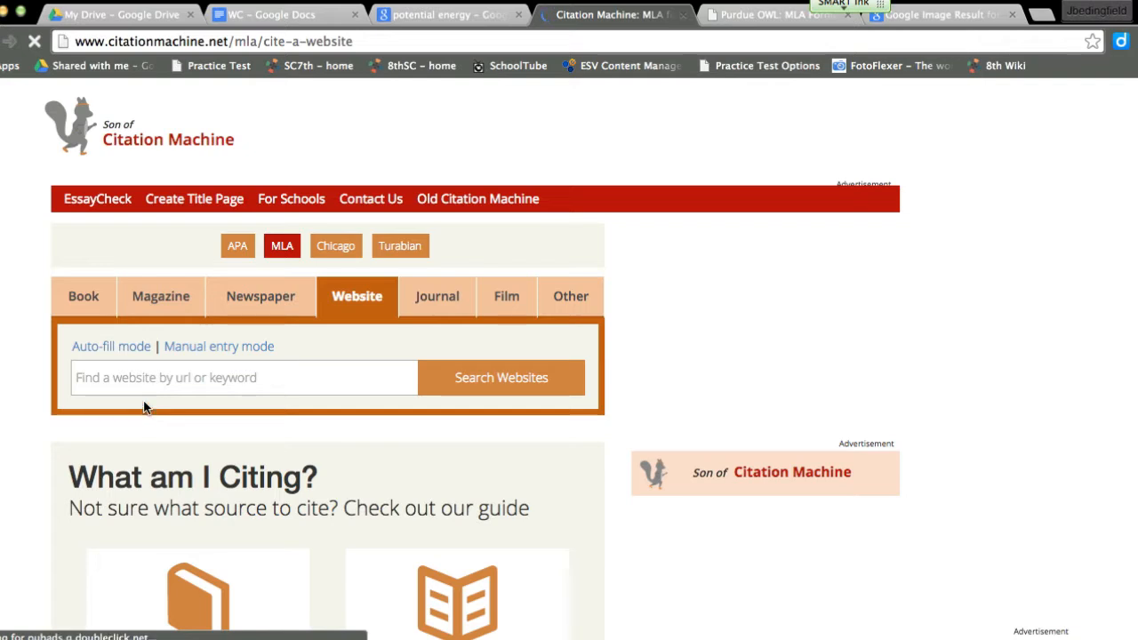
pyautogui.click(152, 388)
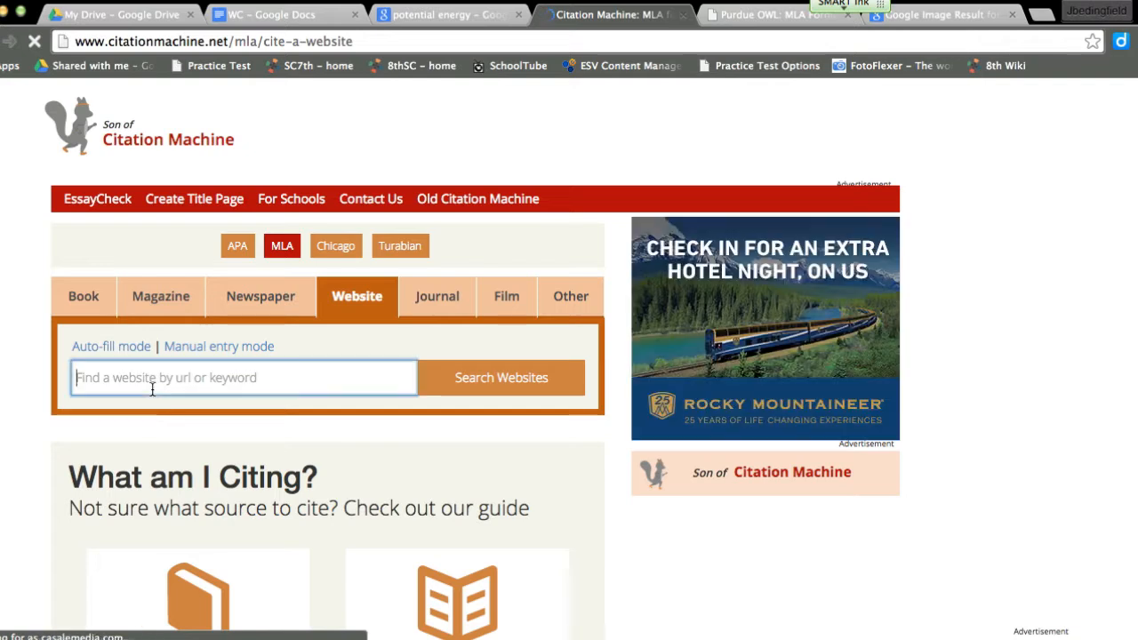
pyautogui.press('super+v')
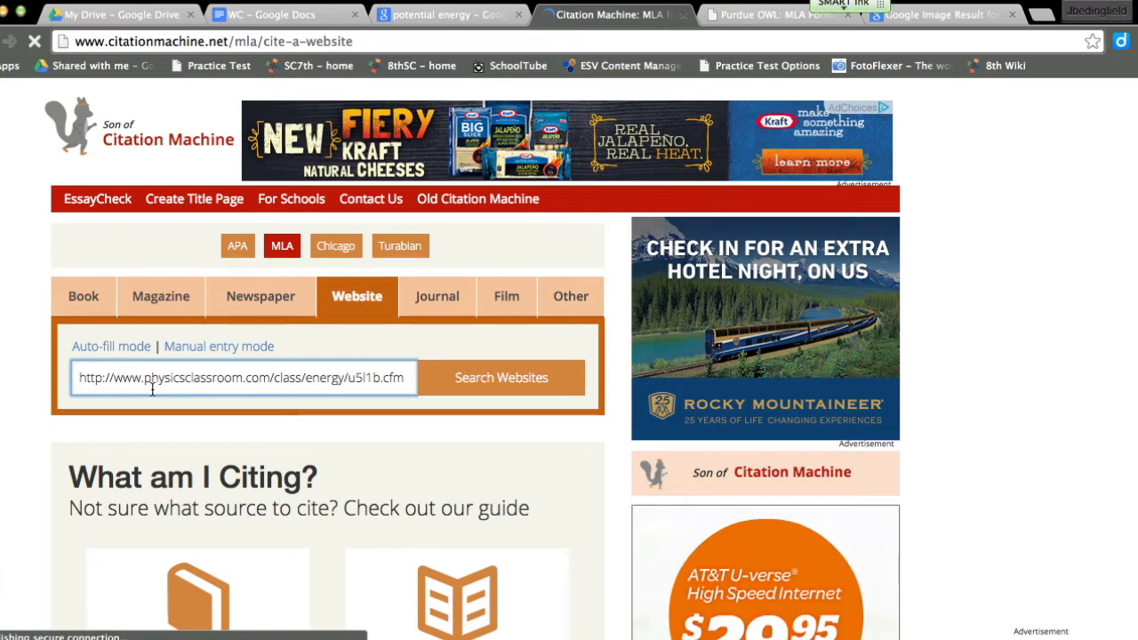
pyautogui.click(480, 377)
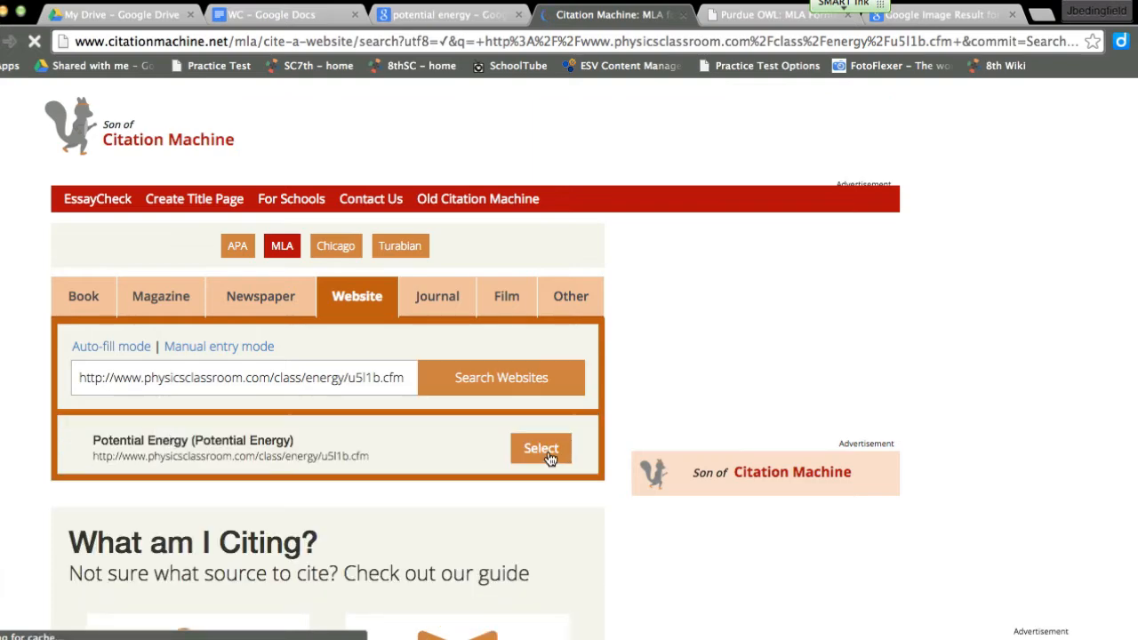
# - Select the "Potential Energy" website found for the citation and continue to the final step
pyautogui.click(544, 451)
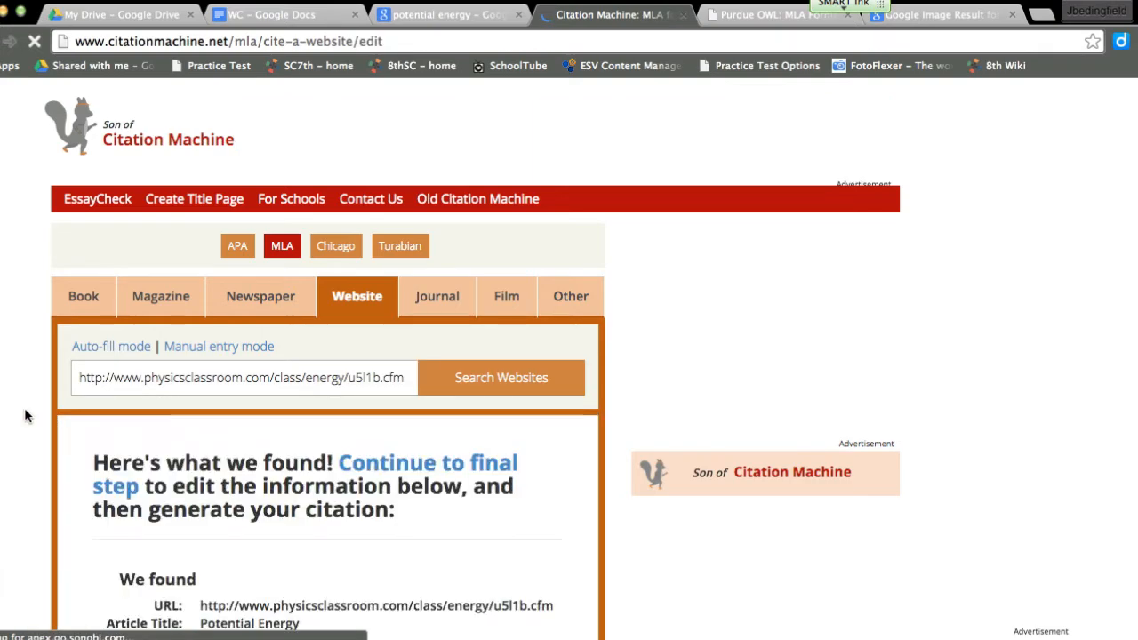
pyautogui.scroll(-3, 25, 407)
pyautogui.click(407, 253)
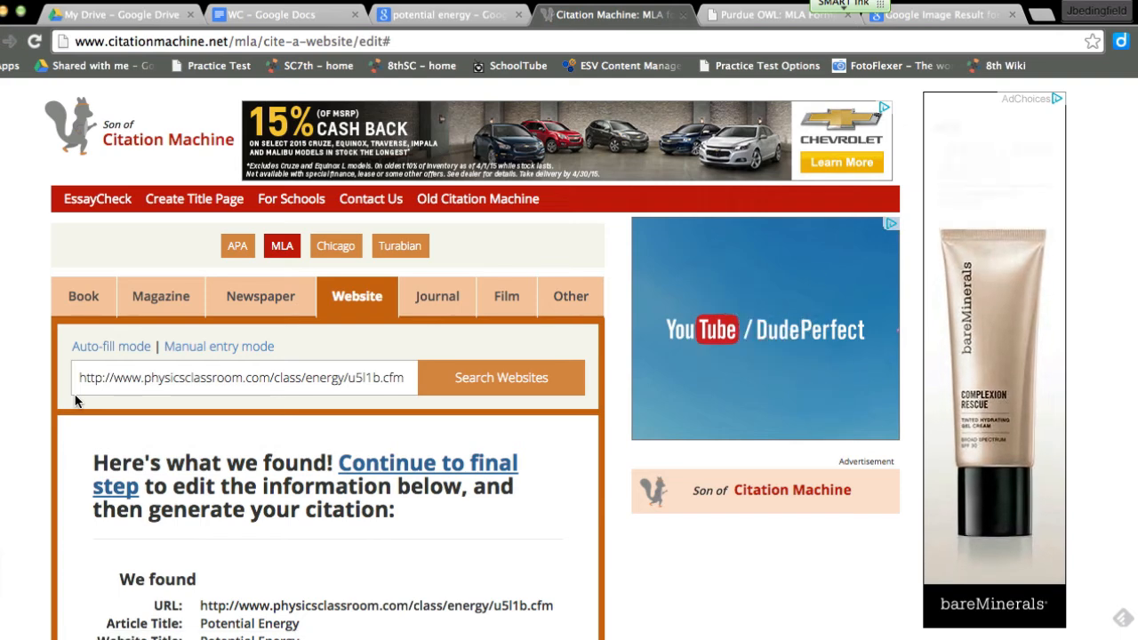
# - Continue to the final step, display the URL in the physicsclassroom.com citation, and generate it, leaving the published date blank
pyautogui.scroll(-3, 74, 432)
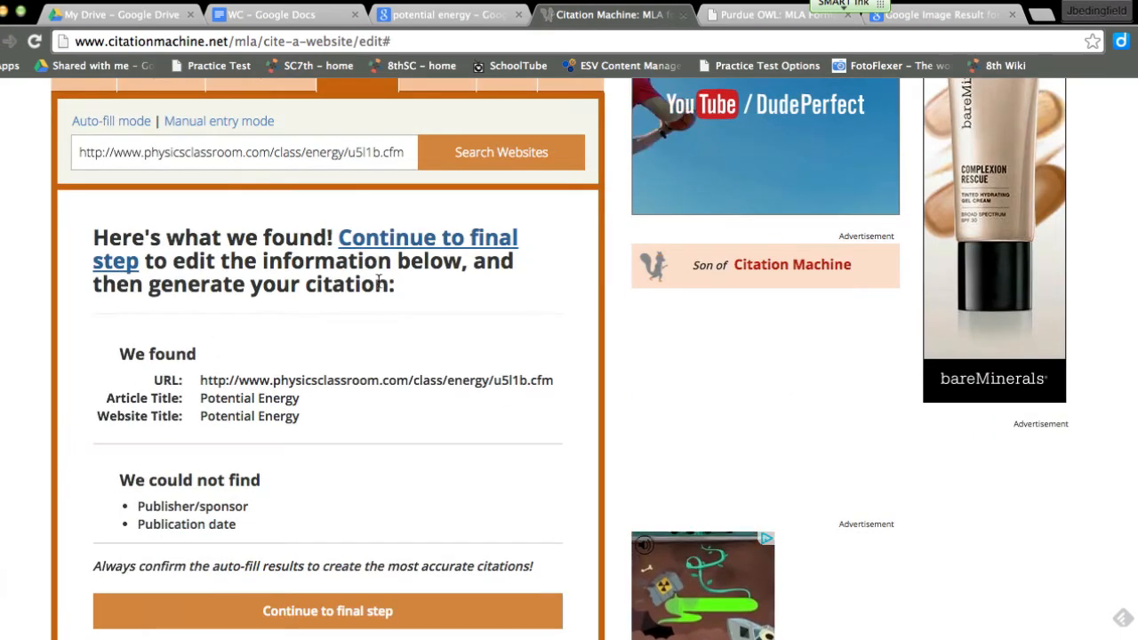
pyautogui.click(302, 594)
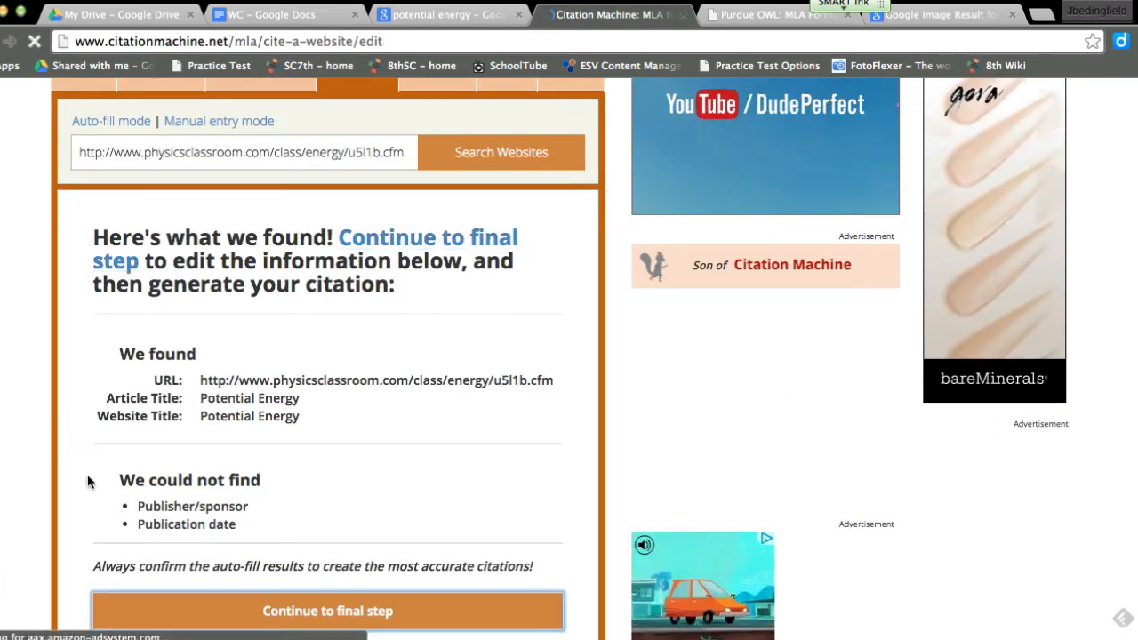
pyautogui.scroll(-5, 71, 471)
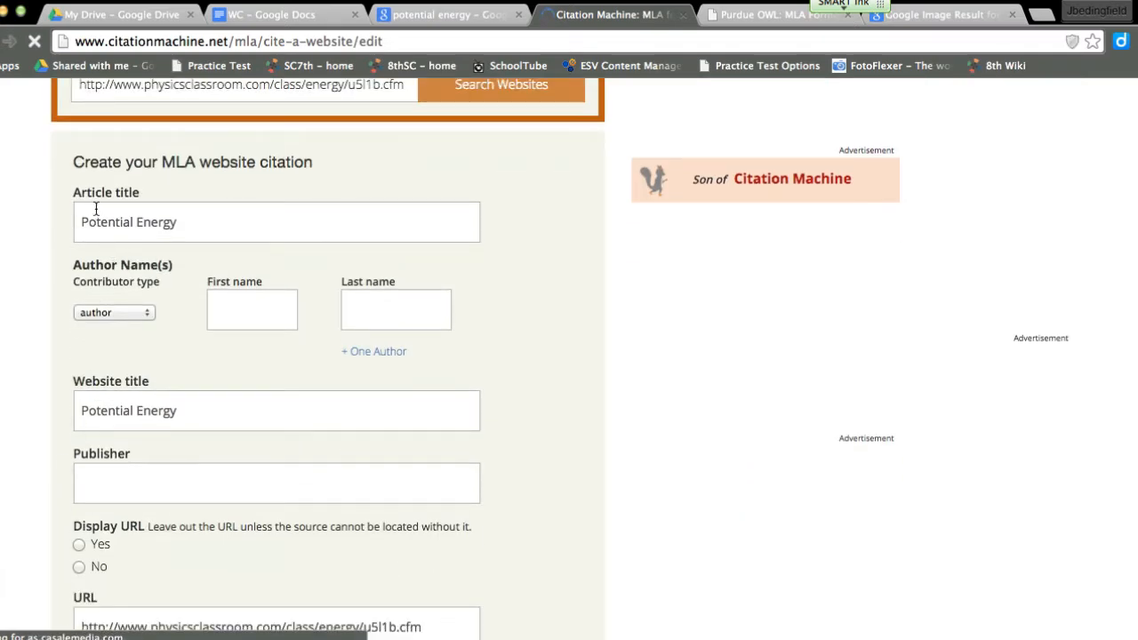
pyautogui.scroll(-4, 75, 387)
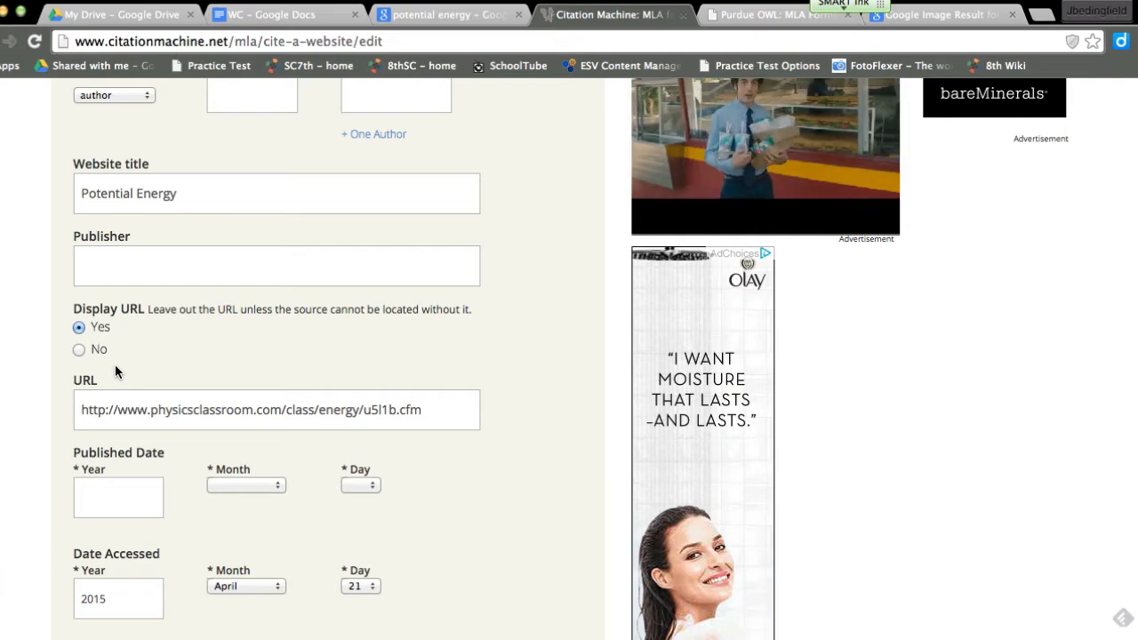
pyautogui.click(158, 490)
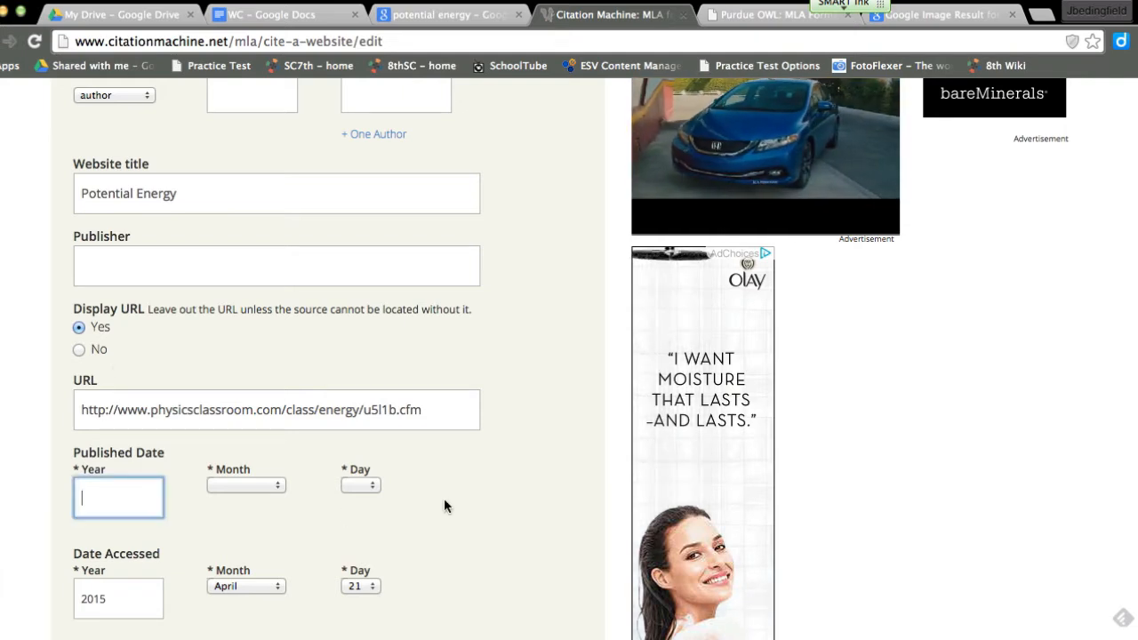
pyautogui.scroll(-3, 443, 498)
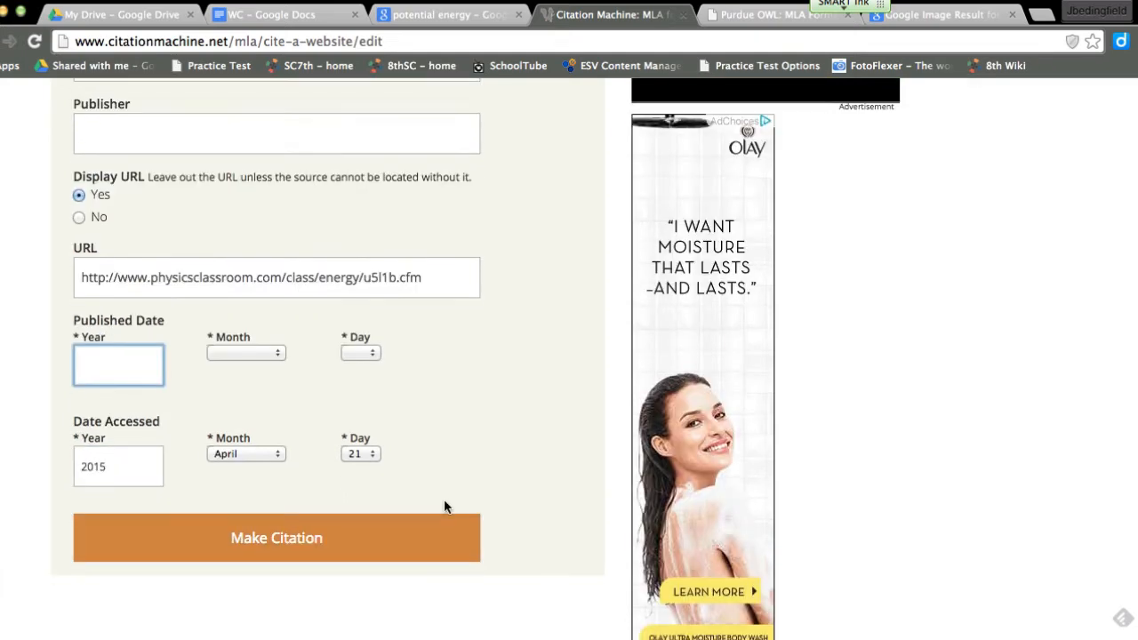
pyautogui.click(226, 538)
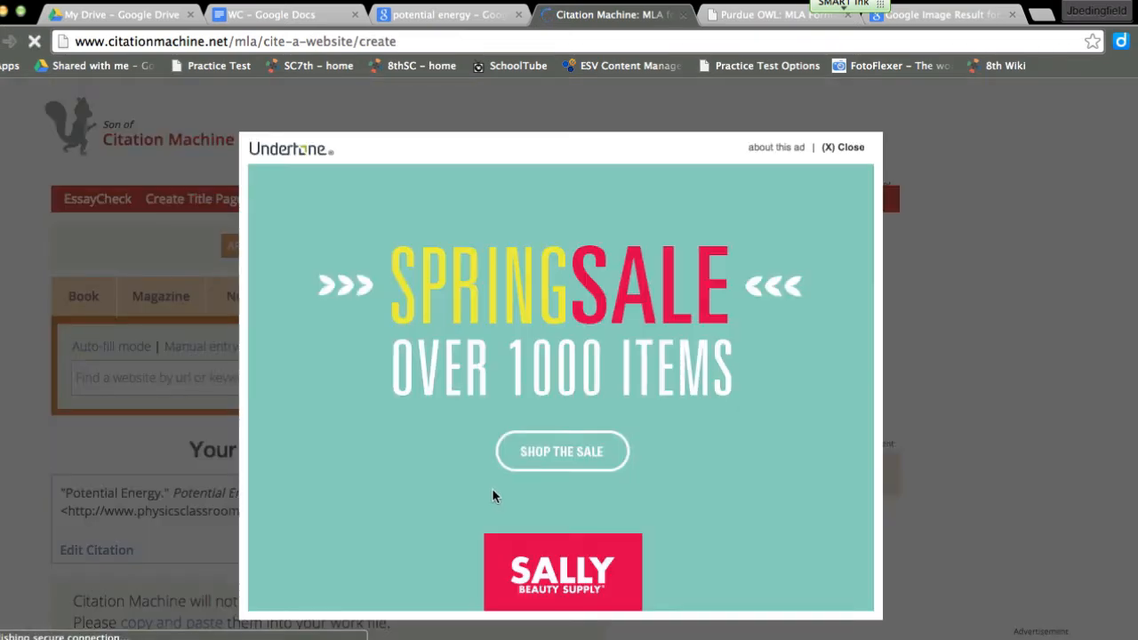
pyautogui.click(845, 147)
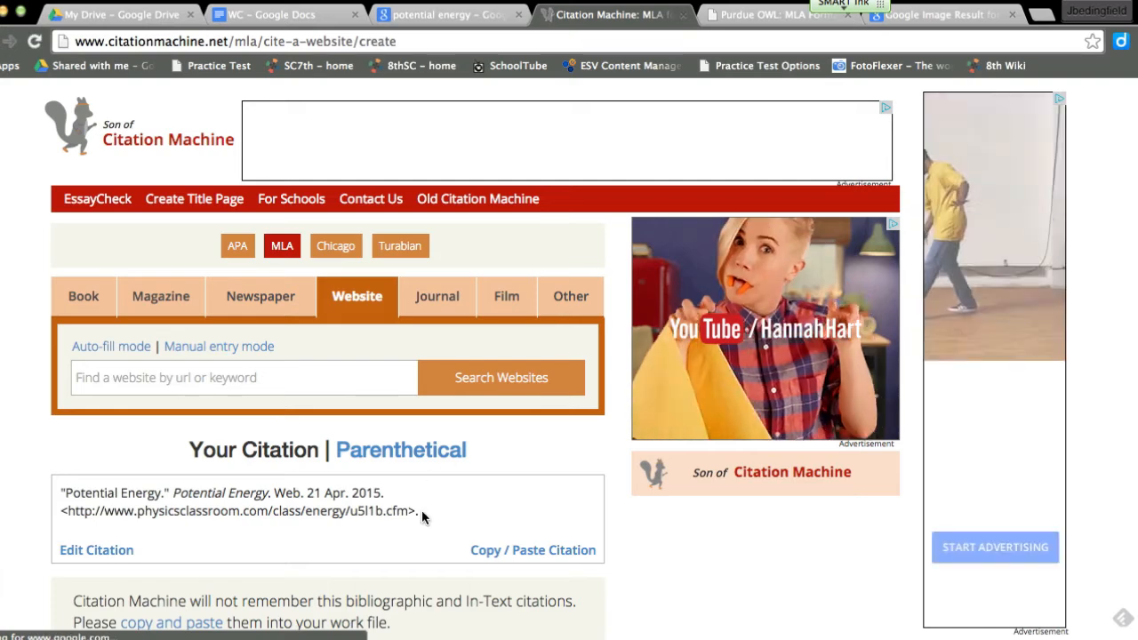
# - Copy the generated "Potential Energy" citation and paste it three lines down below the Works Cited heading in the WC document
pyautogui.moveTo(421, 513); pyautogui.dragTo(39, 491)
pyautogui.hotkey('ctrl', 'c')
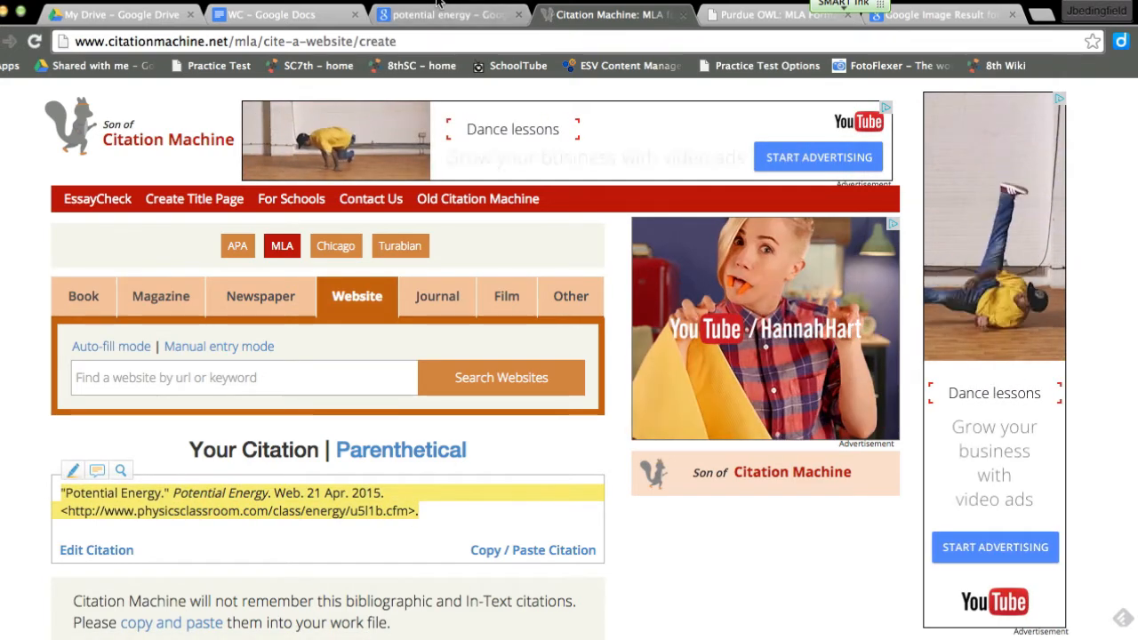
pyautogui.click(276, 14)
pyautogui.click(582, 296)
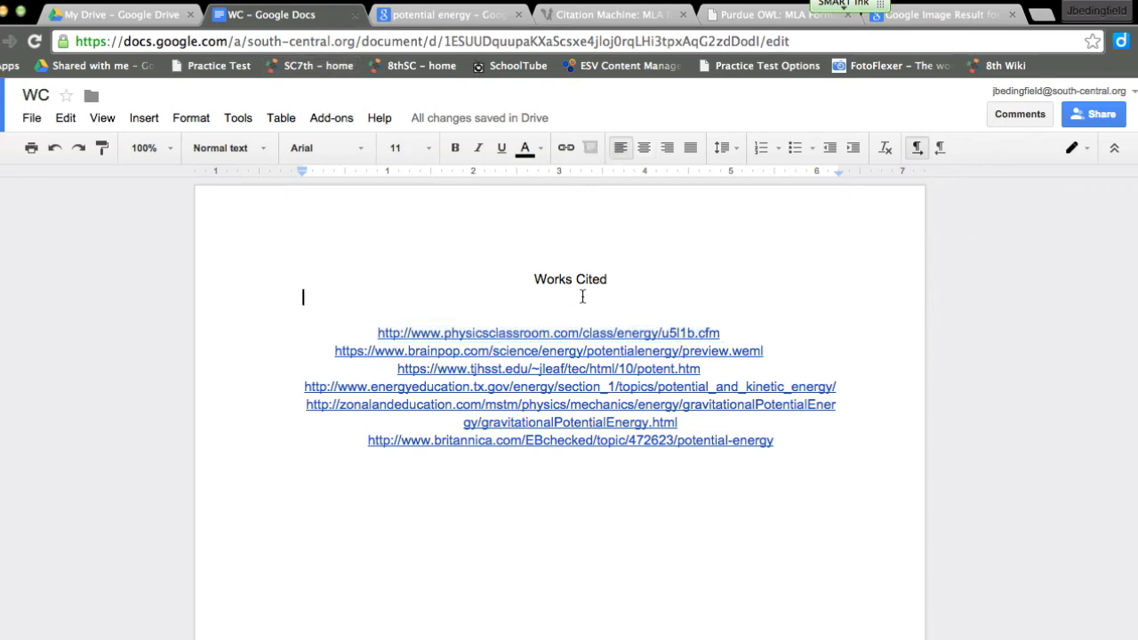
pyautogui.press('Return')
pyautogui.press('Return')
pyautogui.press('Return')
pyautogui.hotkey('ctrl', 'v')
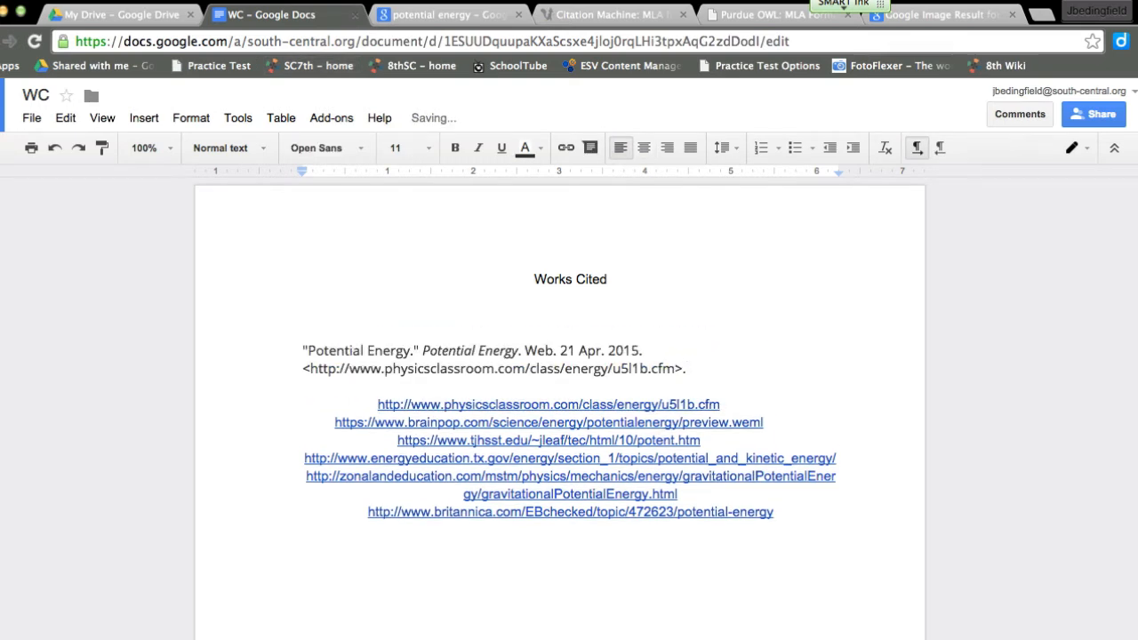
# - Remove the period ending the pasted citation, add a new line, and delete the original physicsclassroom.com link from the list
pyautogui.press('BackSpace')
pyautogui.press('Return')
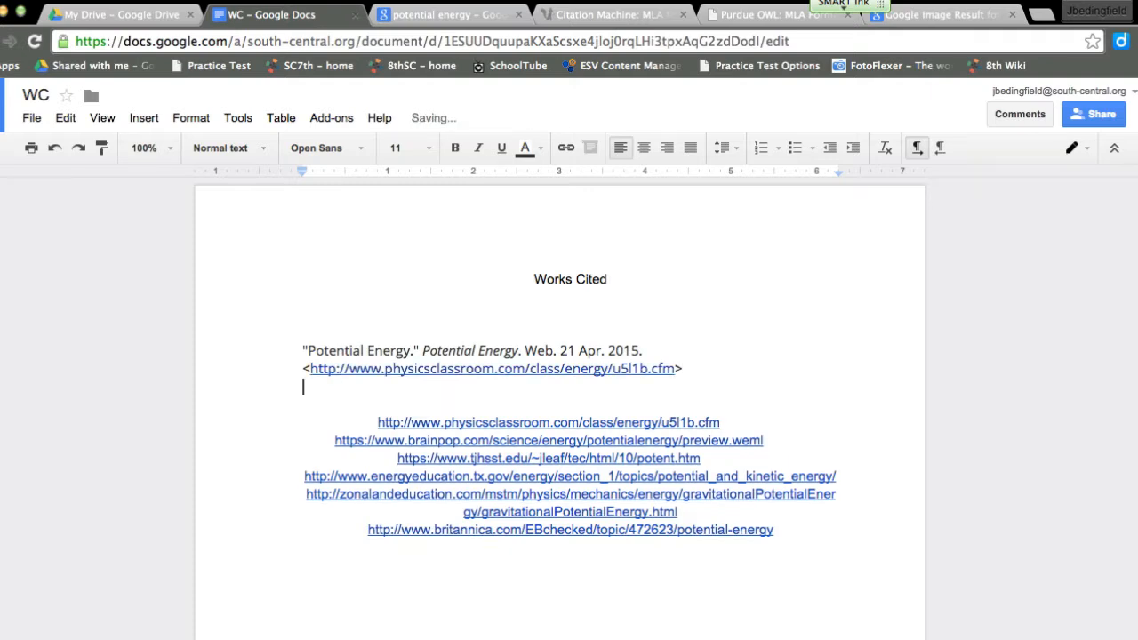
pyautogui.moveTo(727, 423); pyautogui.dragTo(368, 423)
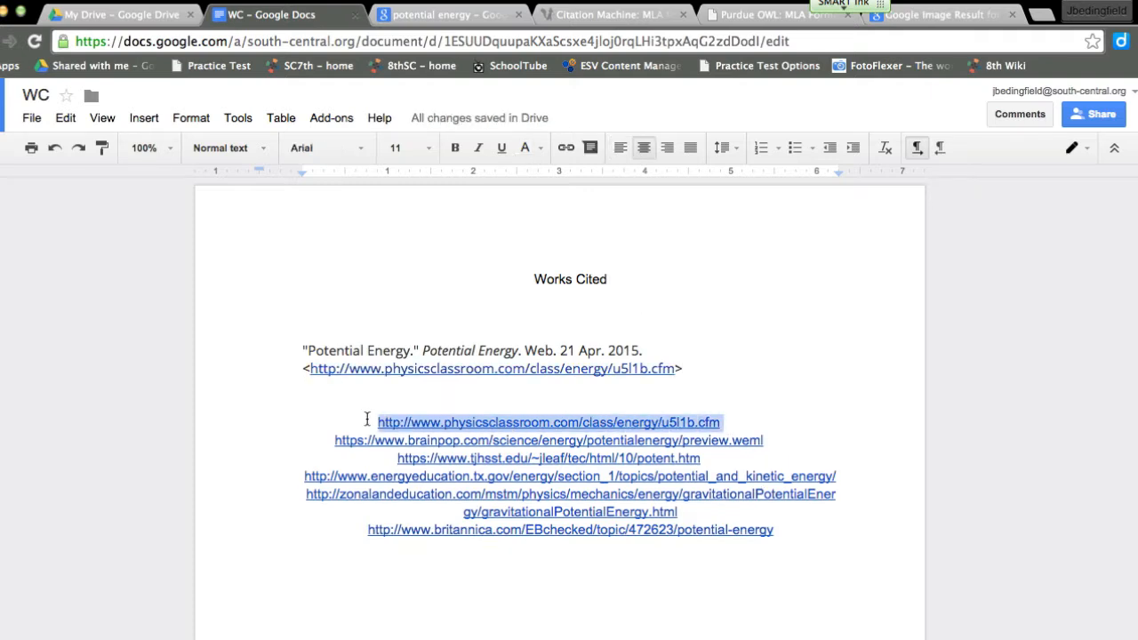
pyautogui.press('BackSpace')
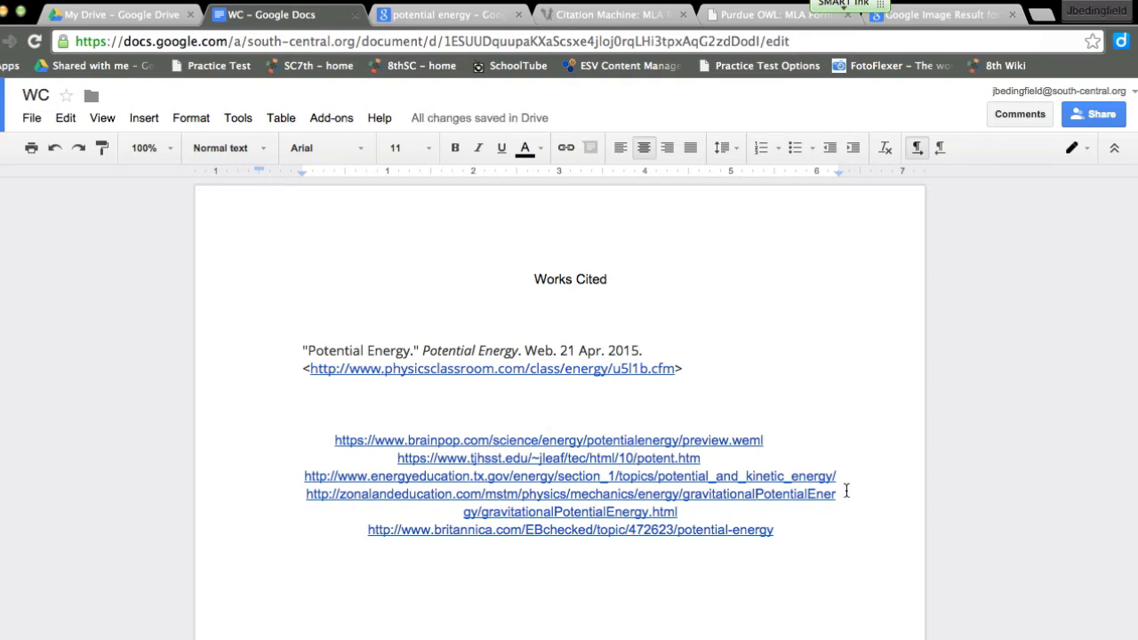
pyautogui.moveTo(840, 477); pyautogui.dragTo(297, 469)
pyautogui.press('super+c')
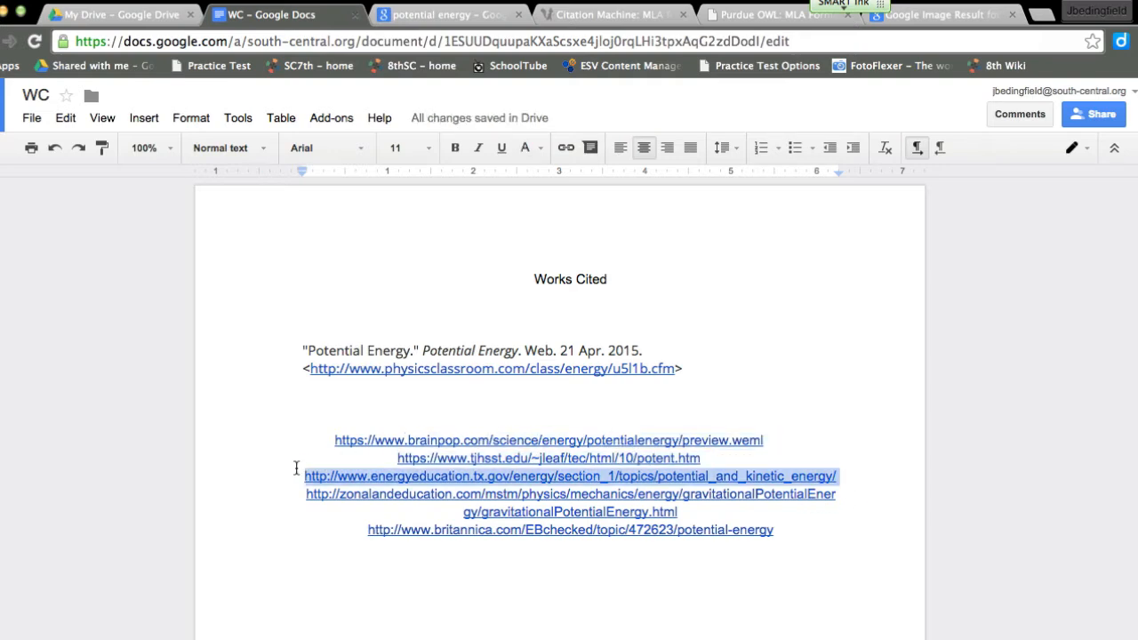
pyautogui.click(571, 25)
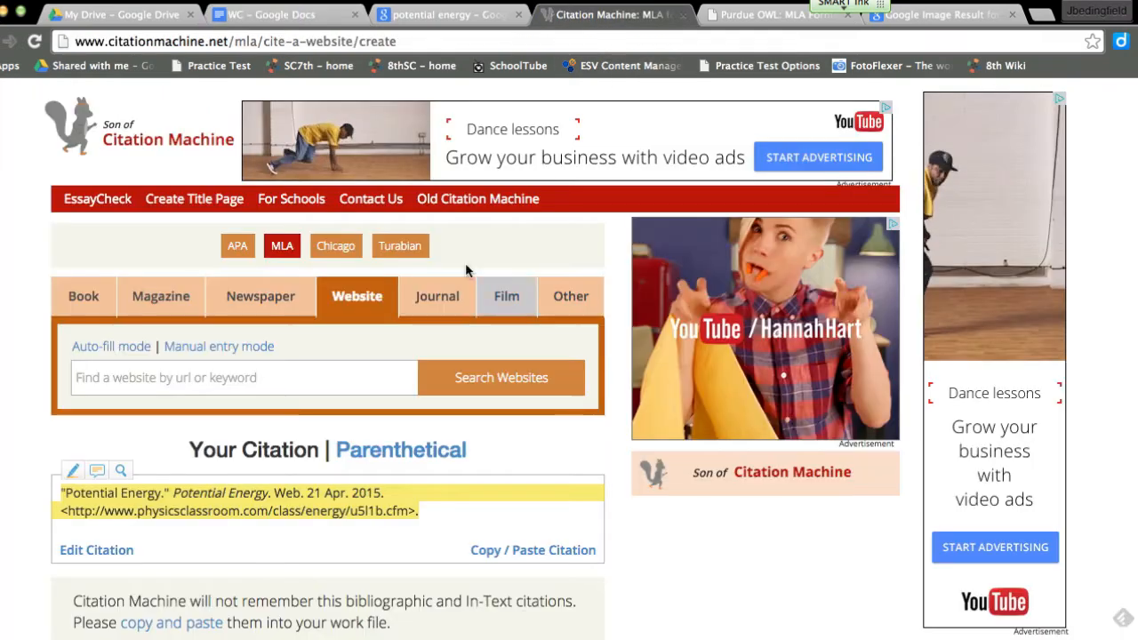
pyautogui.click(254, 380)
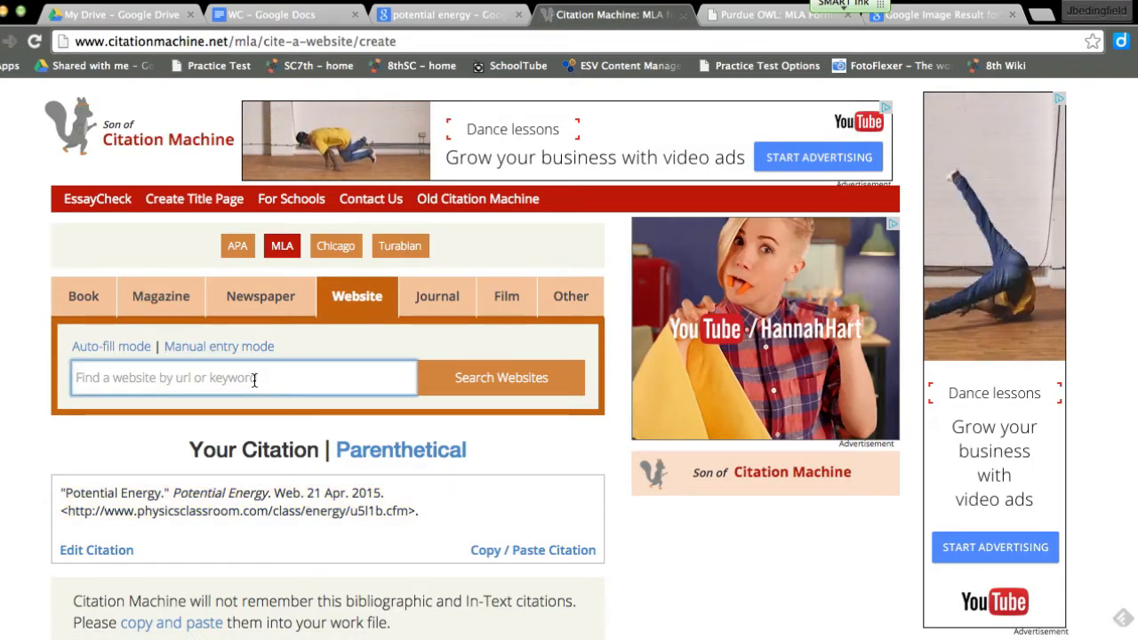
pyautogui.press('super+v')
pyautogui.click(512, 389)
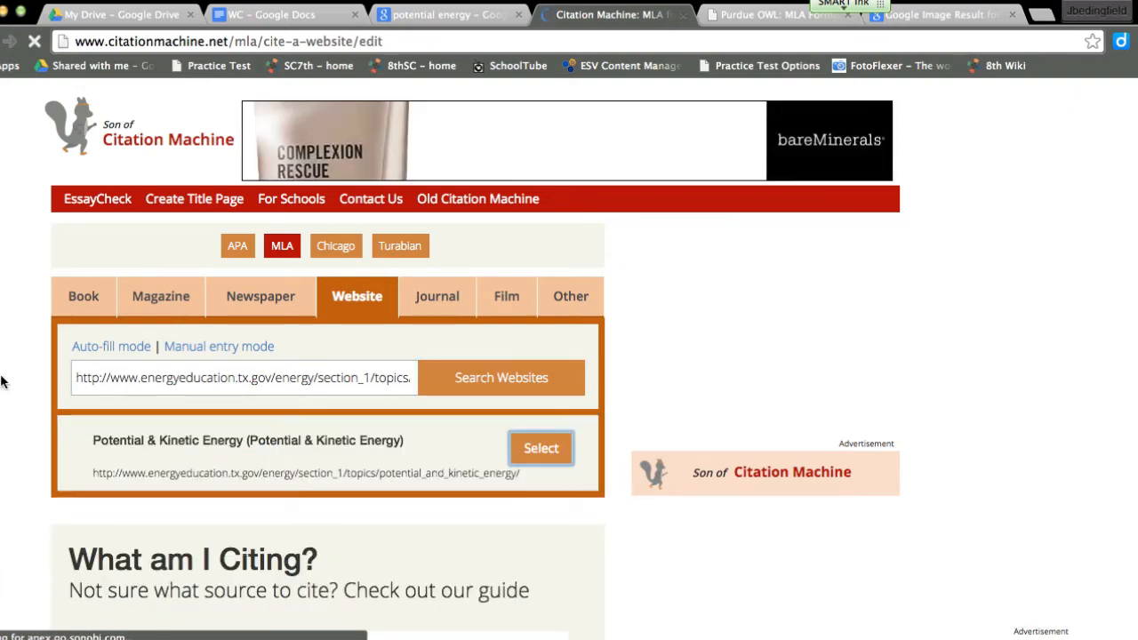
# - Continue to the final step for "Potential & Kinetic Energy", set Display URL to Yes, and generate the citation
pyautogui.scroll(-5, 212, 411)
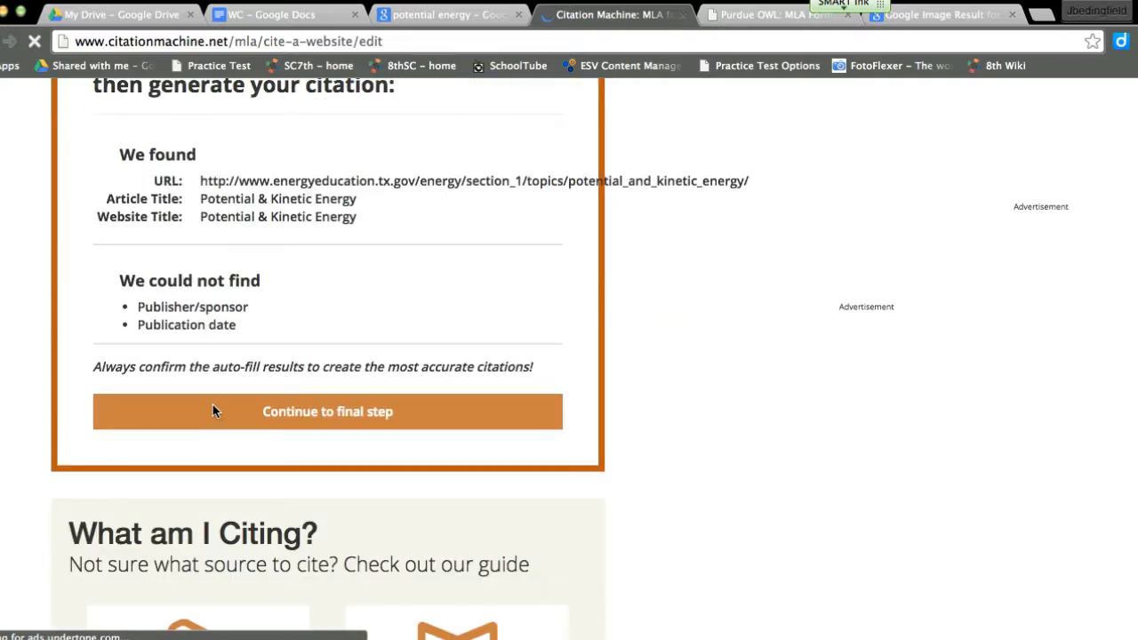
pyautogui.click(212, 411)
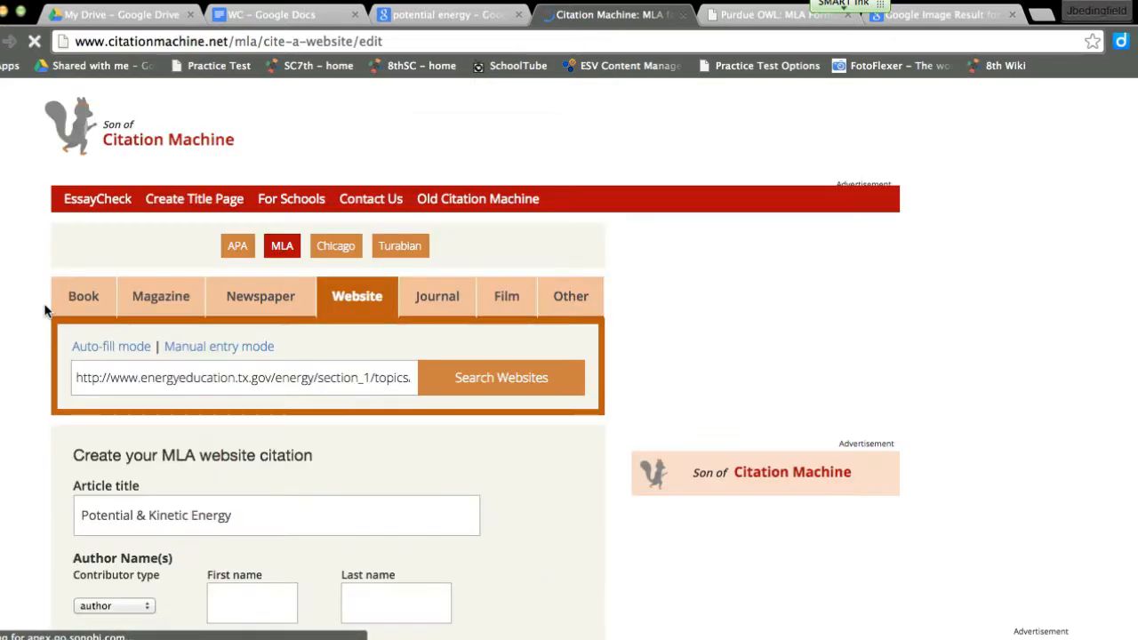
pyautogui.scroll(-5, 166, 419)
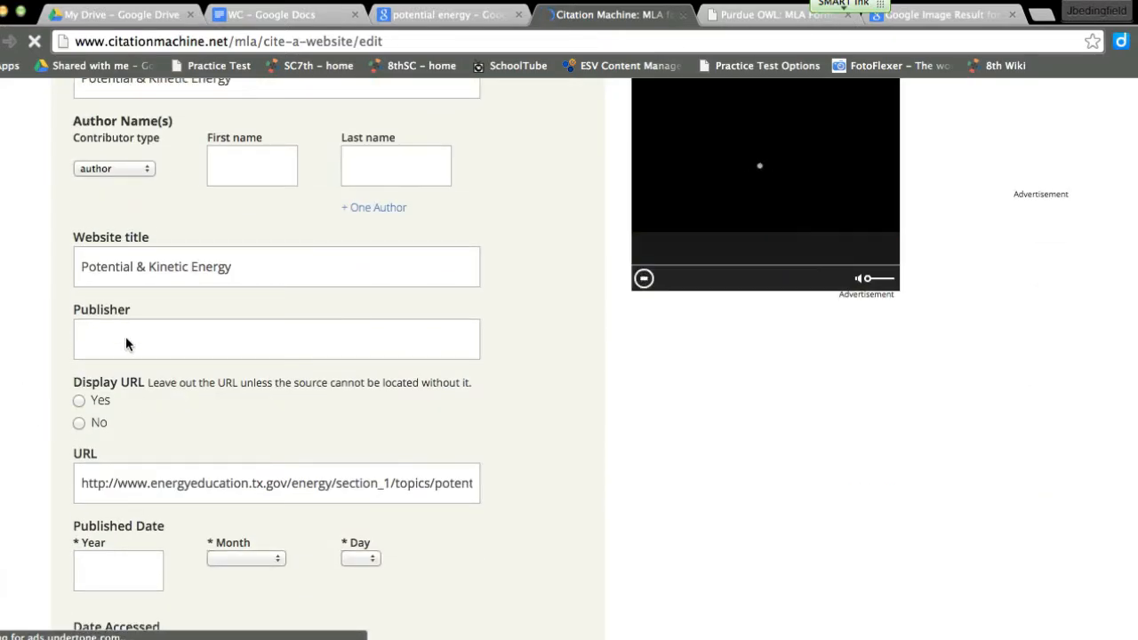
pyautogui.click(78, 400)
pyautogui.scroll(-4, 182, 434)
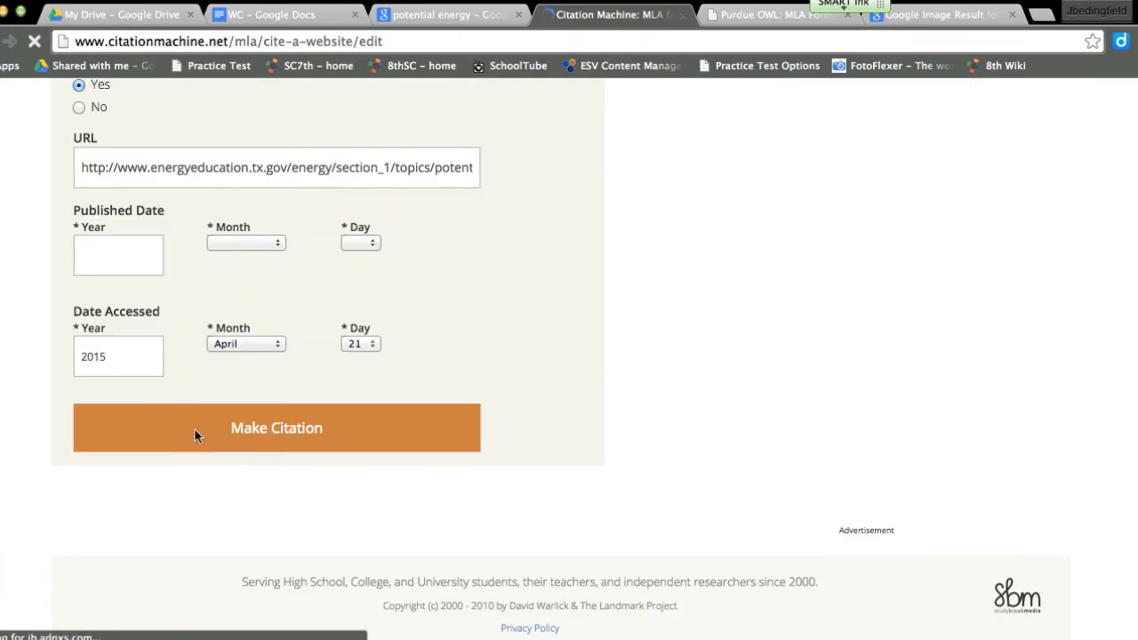
pyautogui.click(194, 429)
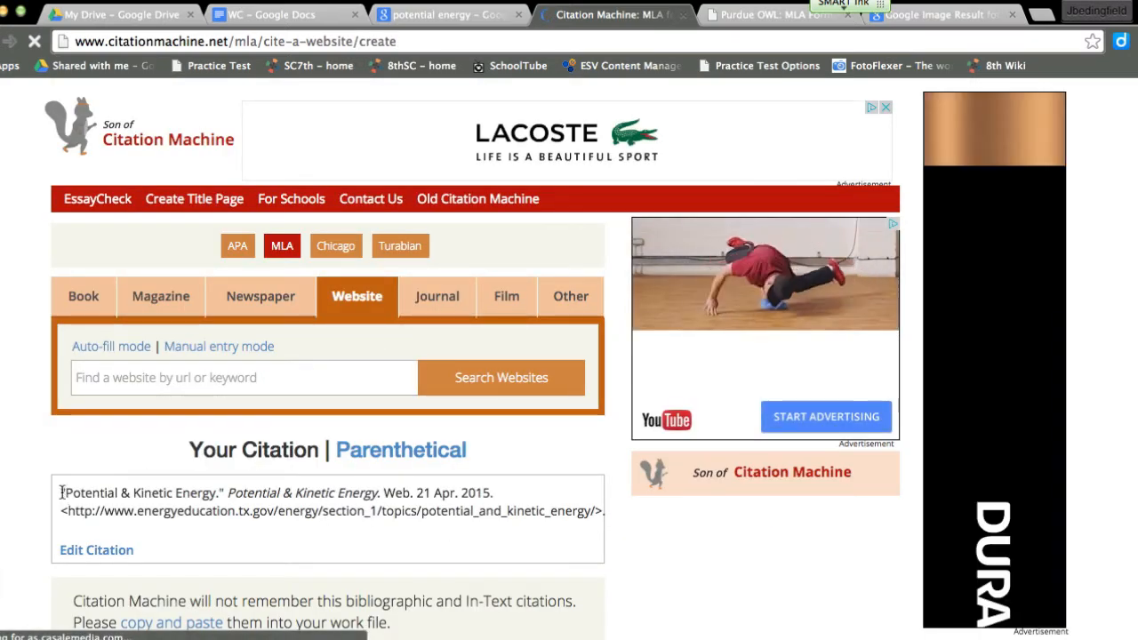
# - Copy the "Potential & Kinetic Energy" citation and paste it below the first citation in the WC document, closing the Google search page on the way
pyautogui.moveTo(61, 492); pyautogui.dragTo(604, 513)
pyautogui.press('super+c')
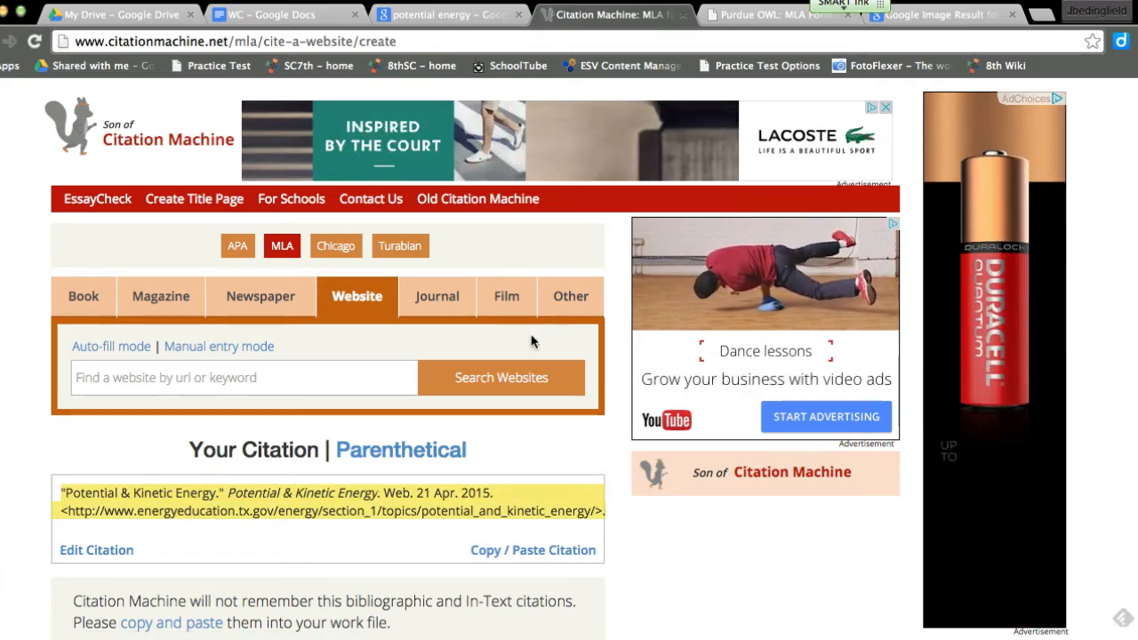
pyautogui.click(445, 14)
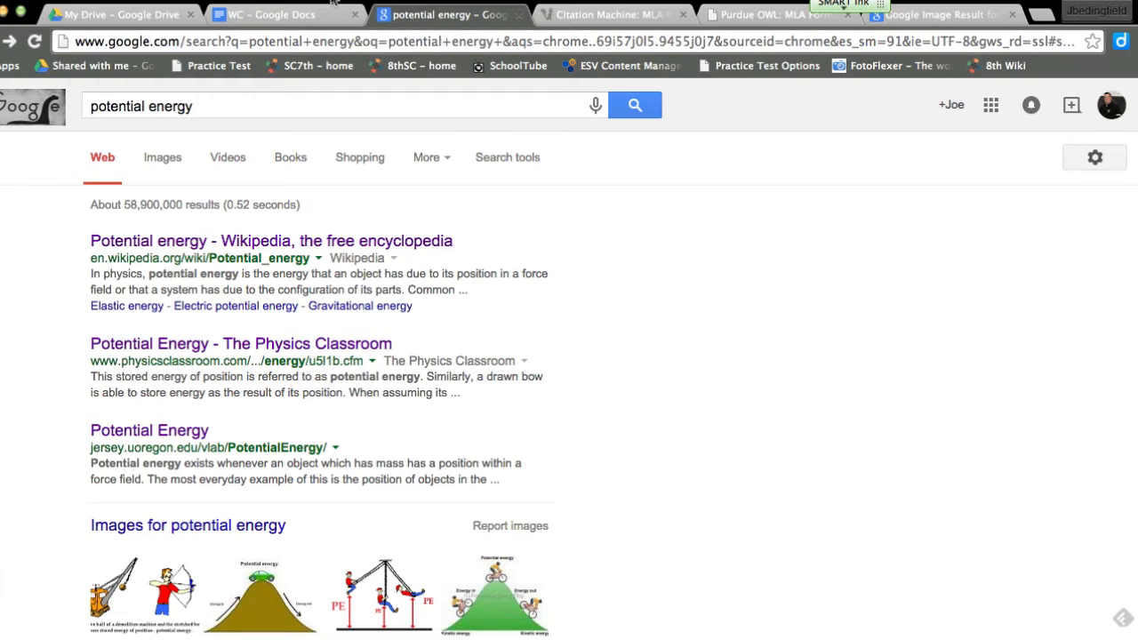
pyautogui.click(519, 15)
pyautogui.click(327, 16)
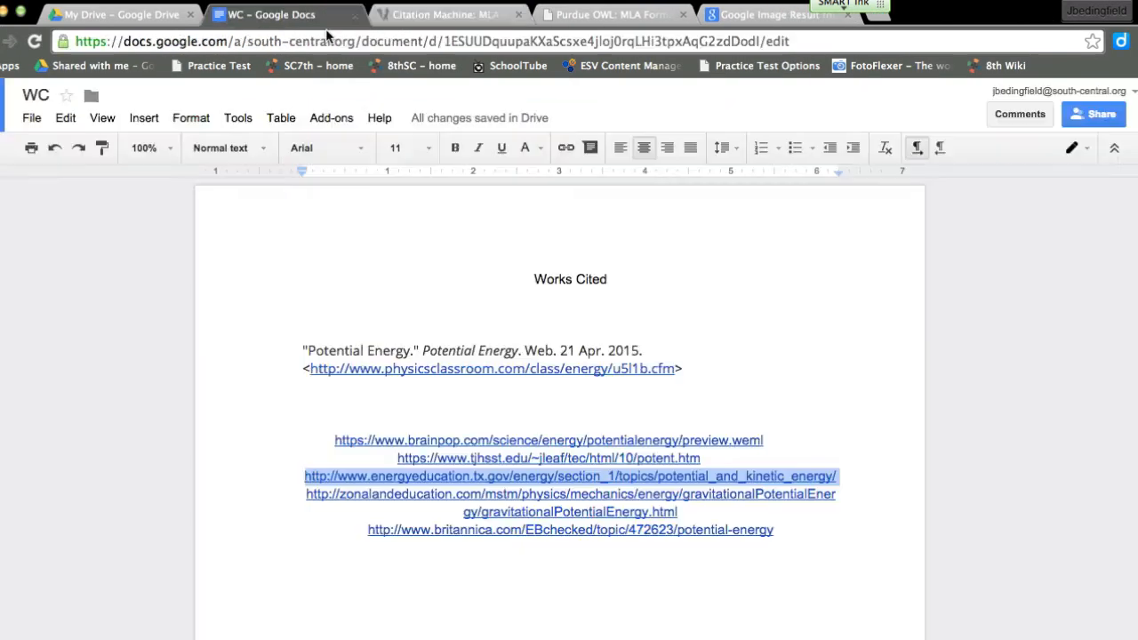
pyautogui.click(715, 373)
pyautogui.press('Return')
pyautogui.press('Return')
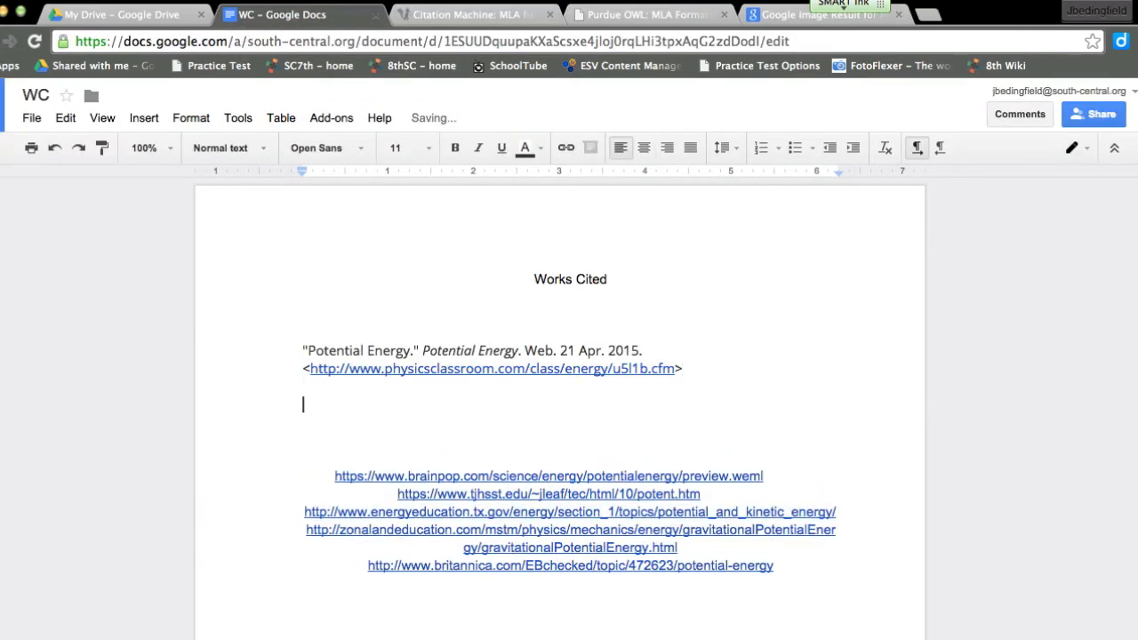
pyautogui.press('super+v')
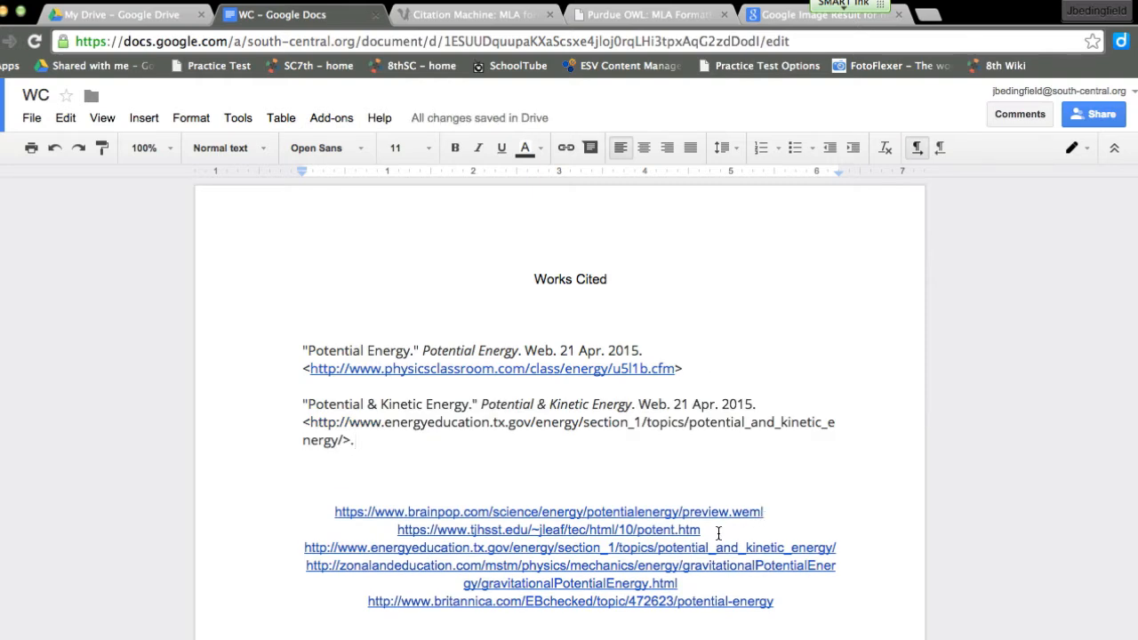
# - Delete all the remaining source links below the two citations
pyautogui.moveTo(771, 513); pyautogui.dragTo(660, 633)
pyautogui.press('BackSpace')
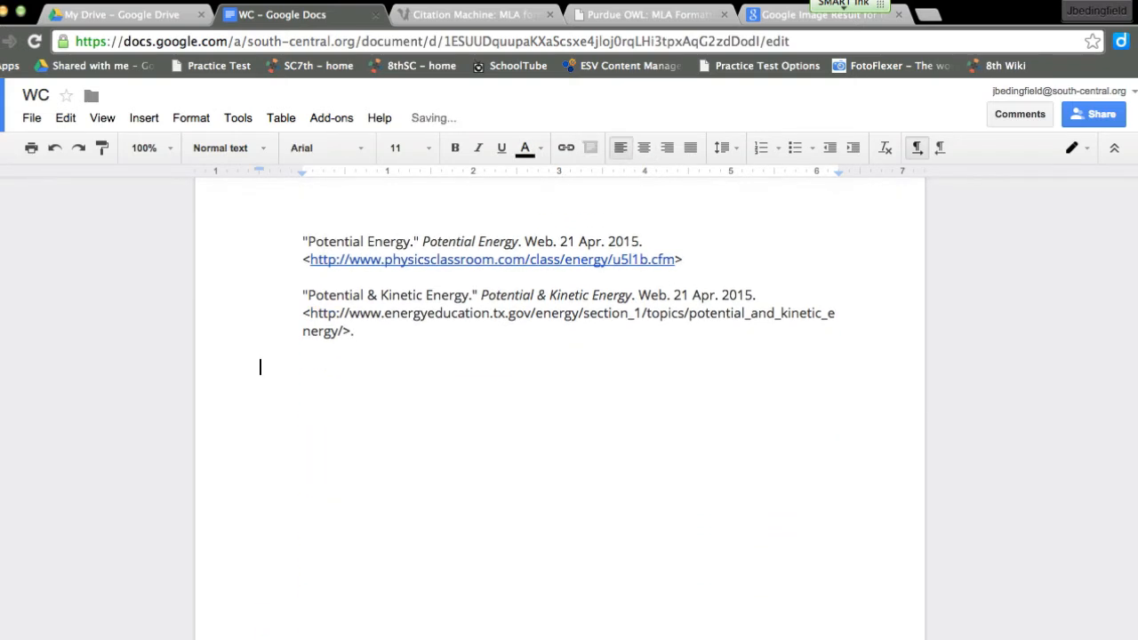
pyautogui.click(471, 14)
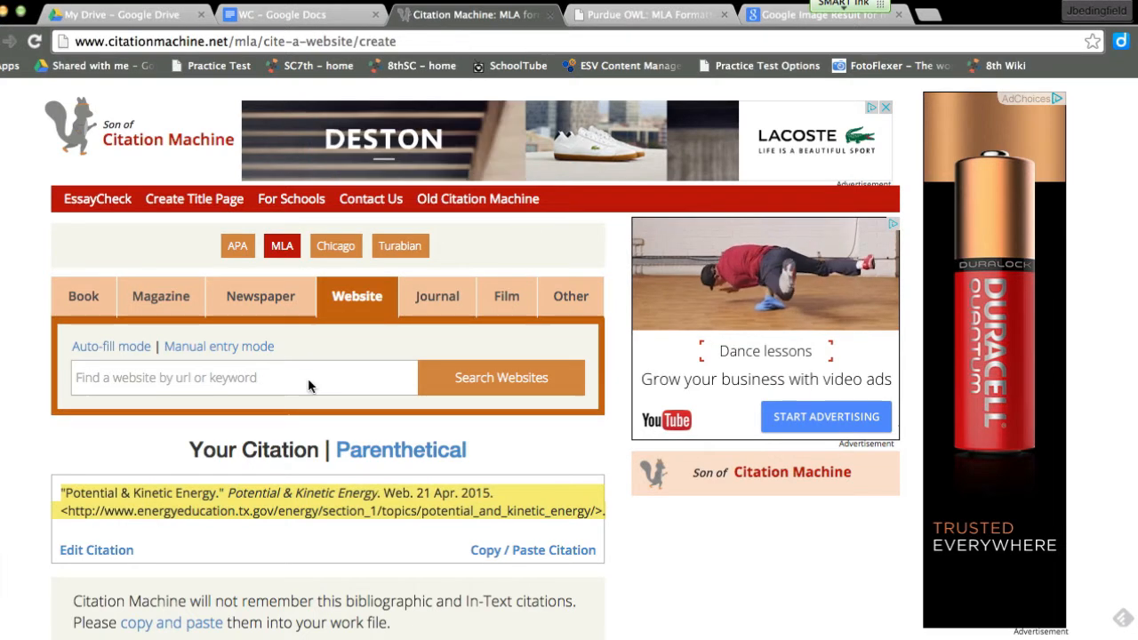
pyautogui.click(264, 378)
pyautogui.write('http://www.brainpop.com/science/energy/potentialenergy/preview.weml')
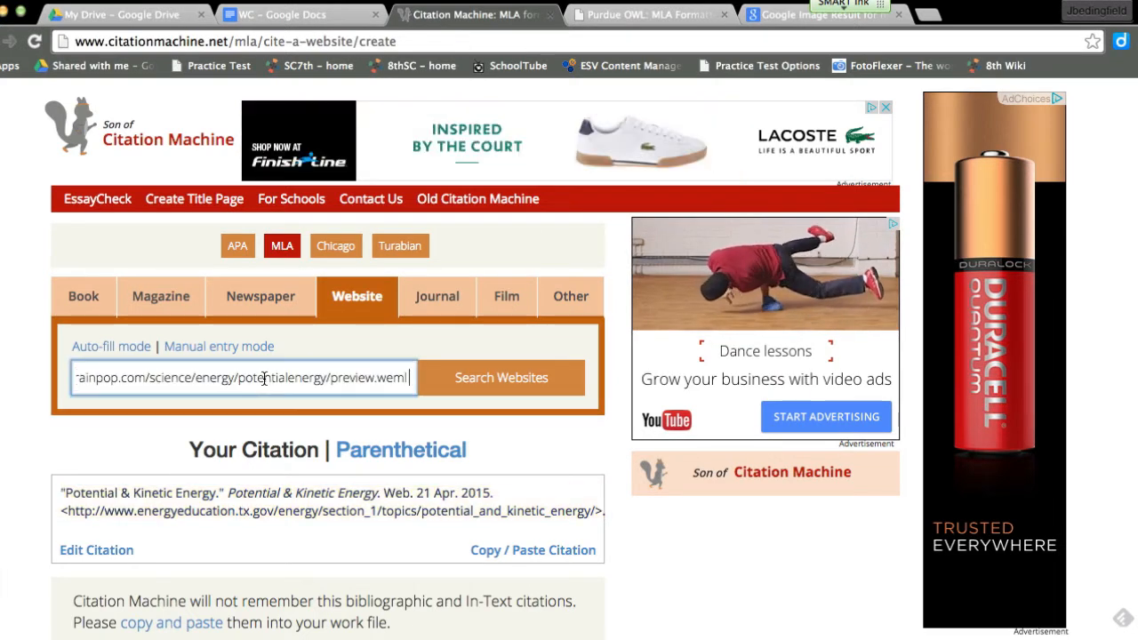
pyautogui.click(516, 380)
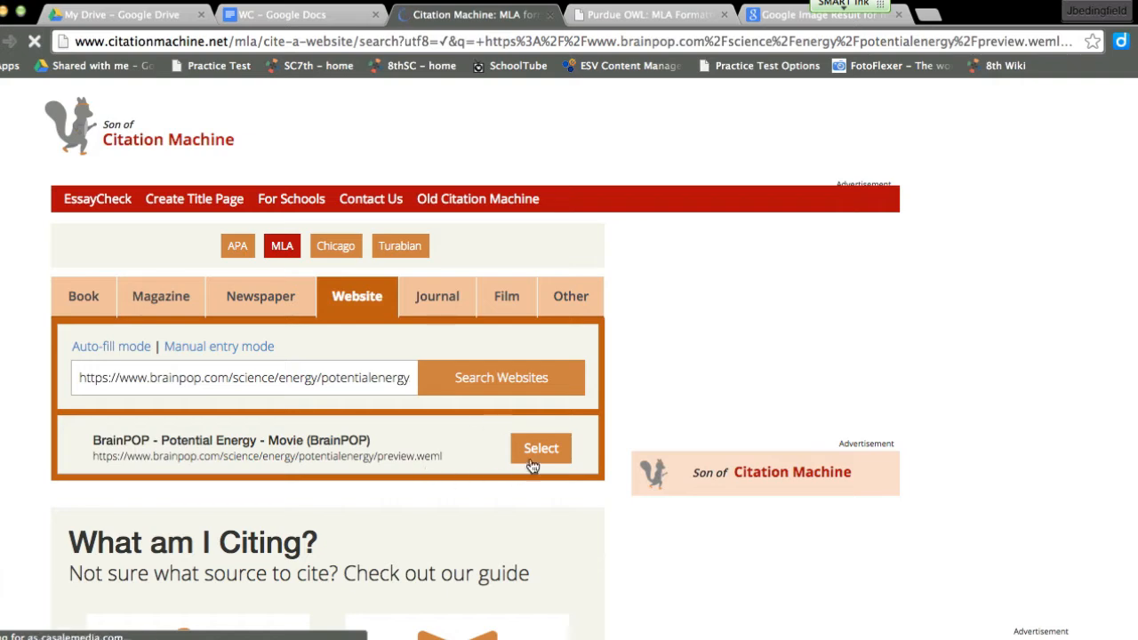
# - Select the "BrainPOP - Potential Energy - Movie" search result, review the details found, and continue to the final citation step
pyautogui.click(541, 448)
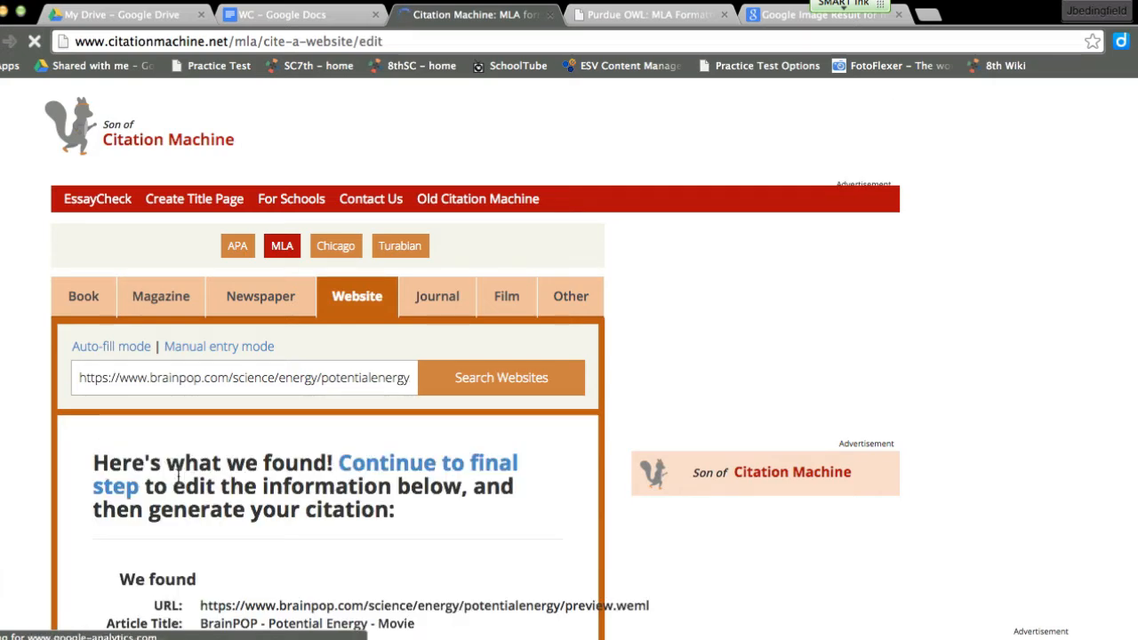
pyautogui.click(451, 471)
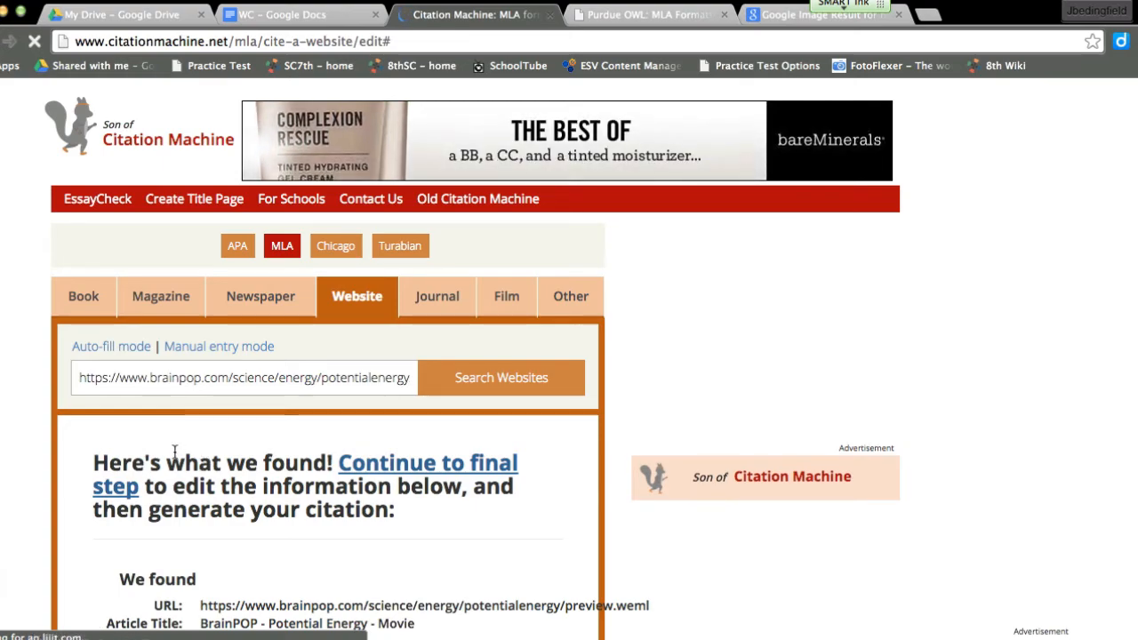
pyautogui.scroll(-2, 176, 457)
pyautogui.scroll(2, 247, 485)
pyautogui.scroll(-5, 252, 483)
pyautogui.scroll(3, 284, 491)
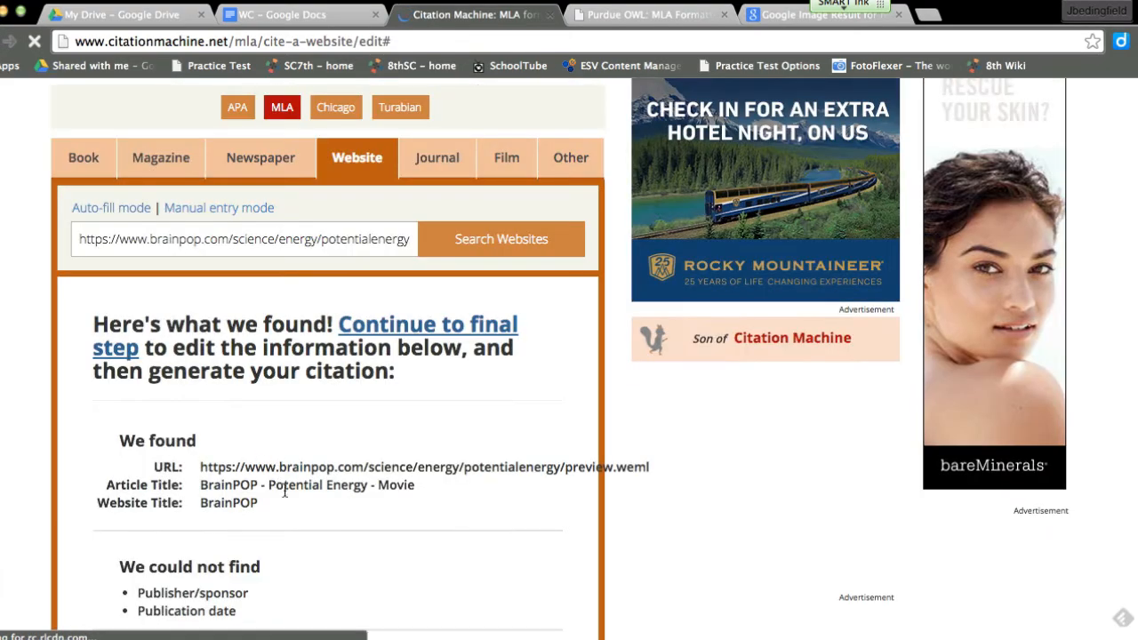
pyautogui.scroll(-4, 309, 516)
pyautogui.click(300, 429)
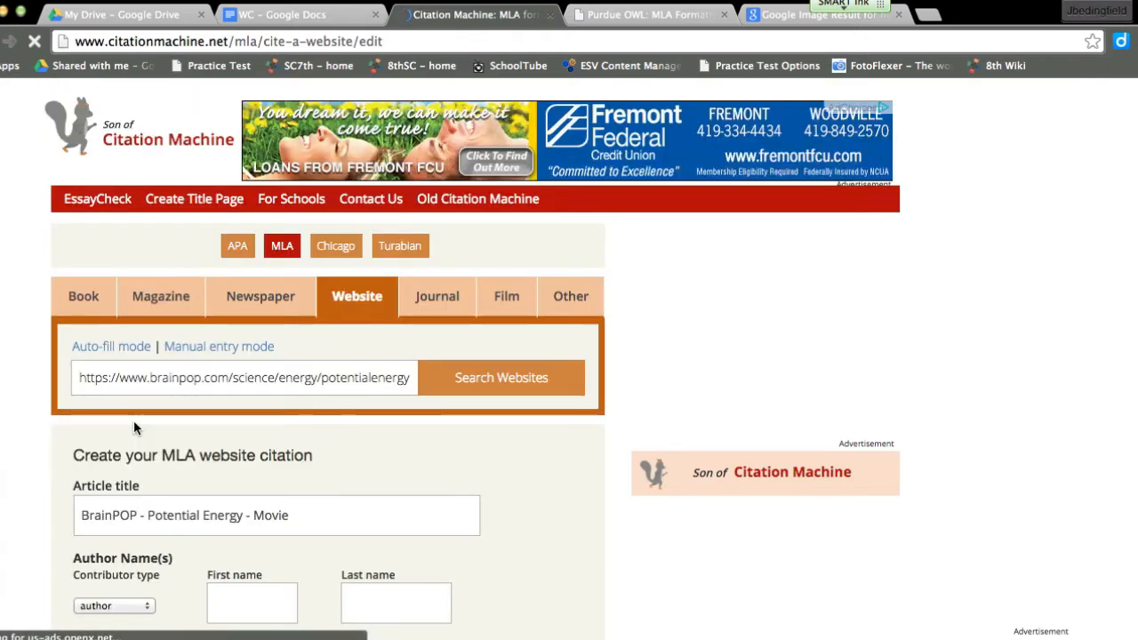
# - Generate the MLA website citation for "BrainPOP - Potential Energy - Movie" with its URL displayed
pyautogui.scroll(-4, 114, 451)
pyautogui.scroll(-2, 106, 441)
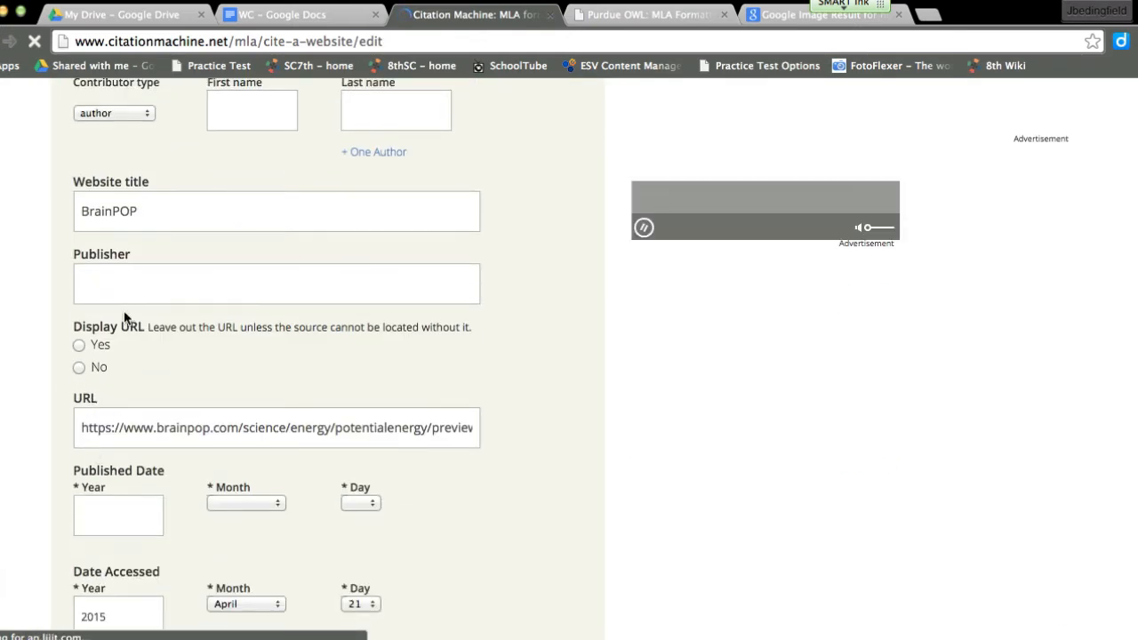
pyautogui.scroll(-3, 56, 397)
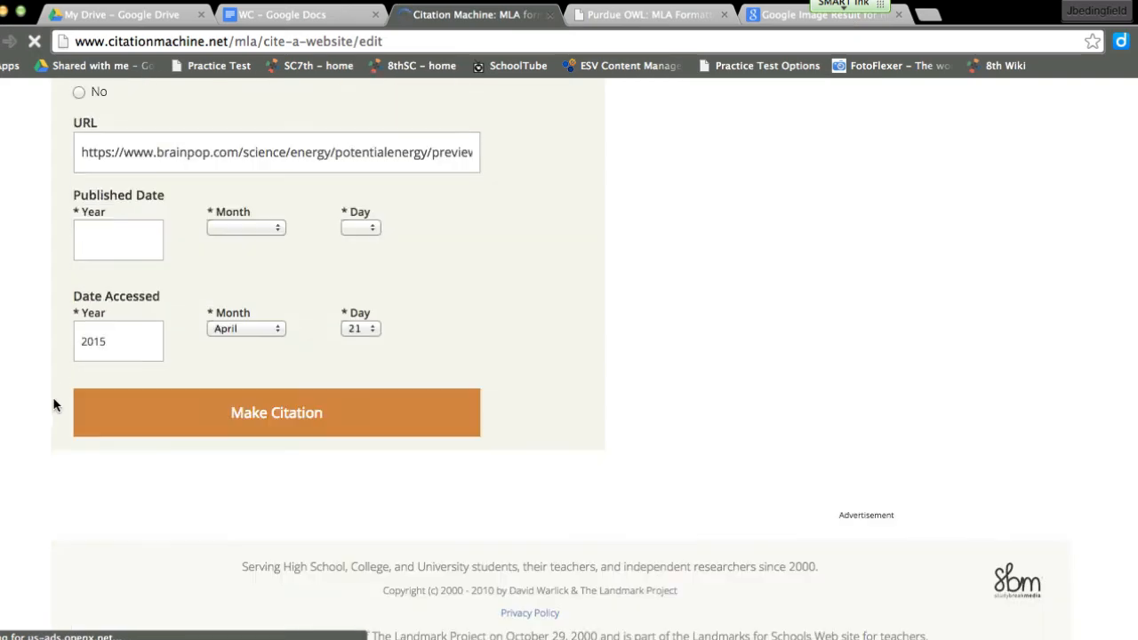
pyautogui.click(208, 416)
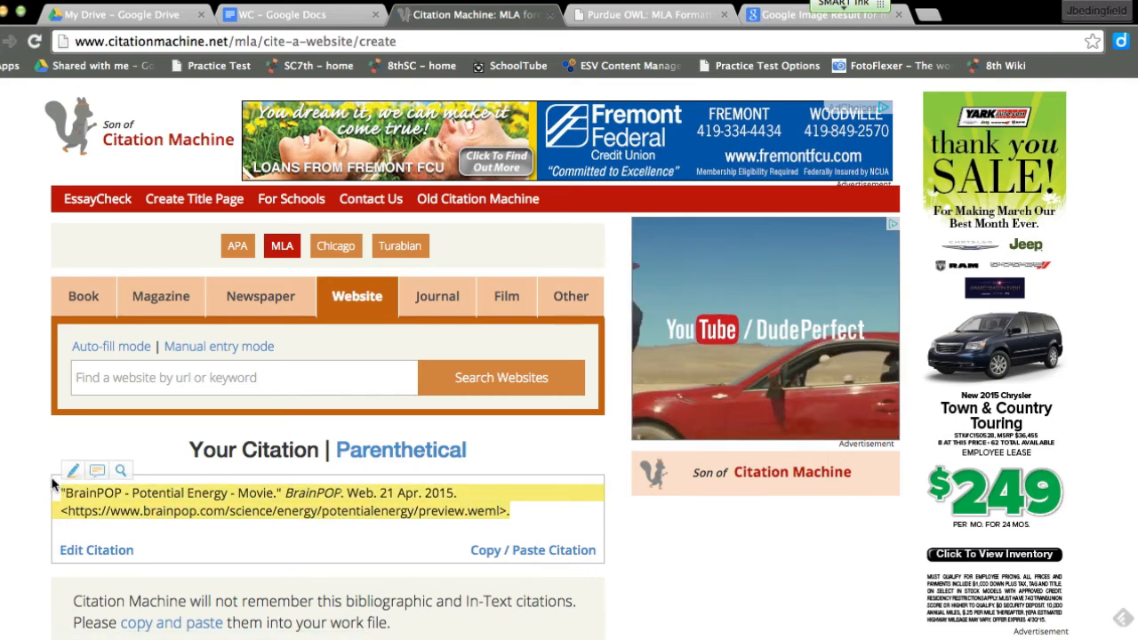
# - Paste the BrainPOP citation below the second citation in the WC document and align its first-line indent with its left indent
pyautogui.click(284, 14)
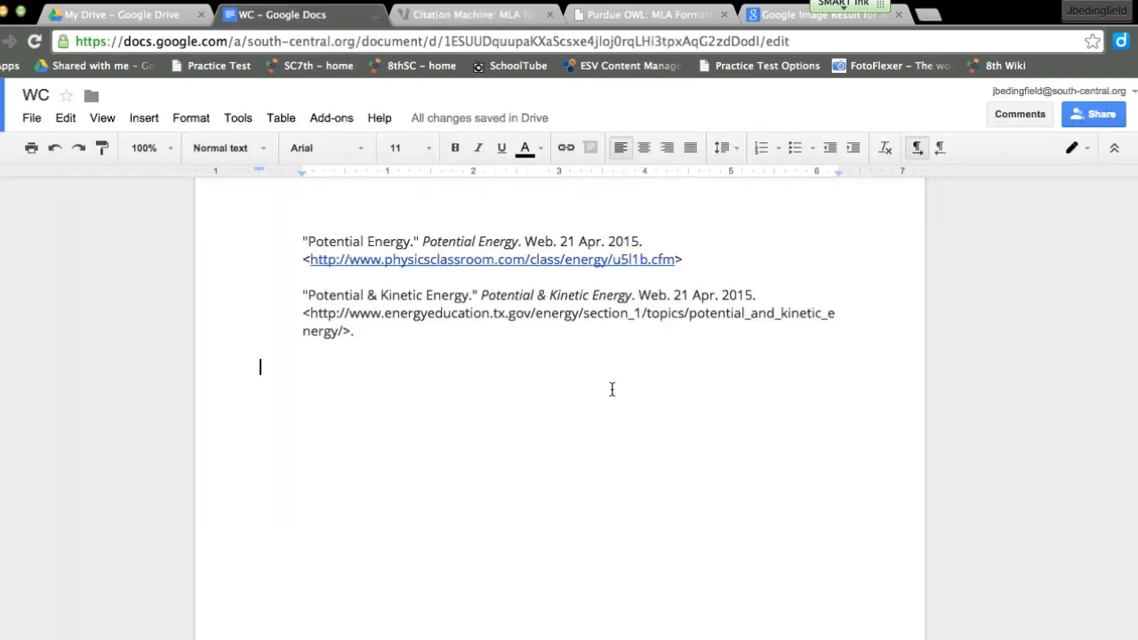
pyautogui.write('"BrainPOP - Potential Energy - Movie." BrainPOP. Web. 21 Apr. 2015. <https://www.brainpop.com/science/energy/potentialenergy/preview.weml>.')
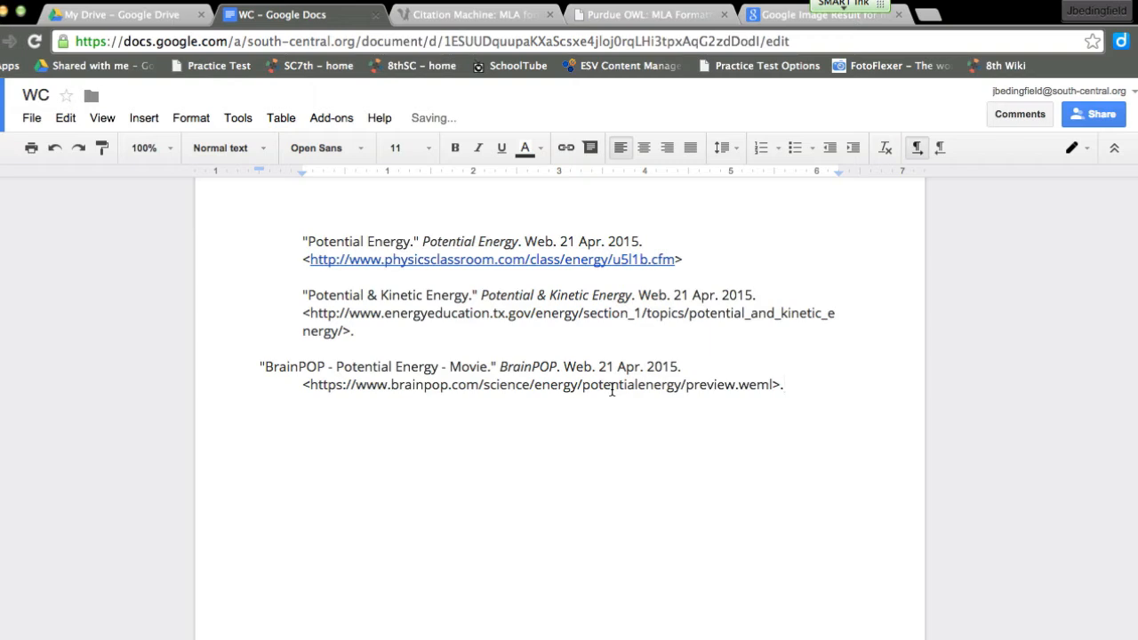
pyautogui.moveTo(258, 168); pyautogui.dragTo(303, 167)
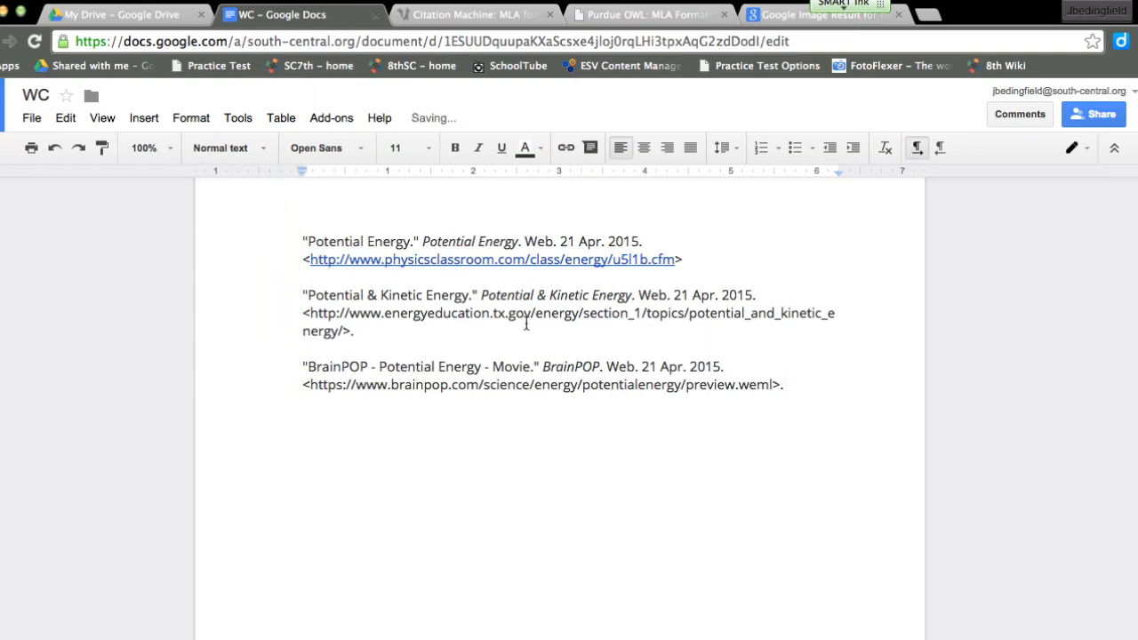
pyautogui.click(545, 347)
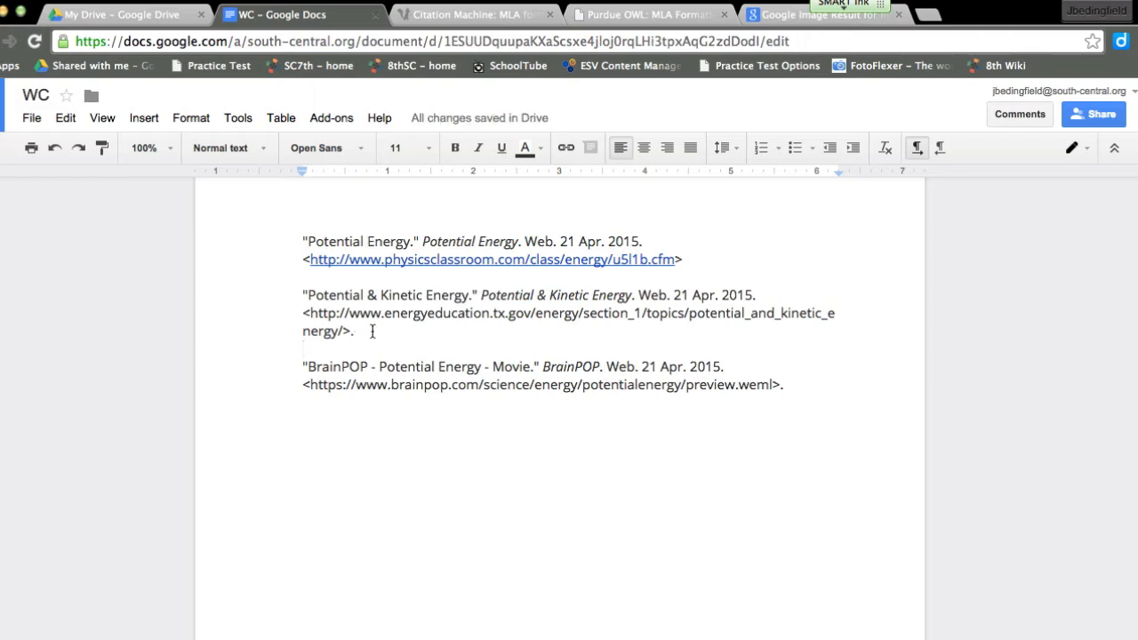
# - Copy the energyeducation.tx.gov address from the "Potential & Kinetic Energy" citation and shorten it at tinyurl.com
pyautogui.moveTo(359, 330); pyautogui.dragTo(291, 315)
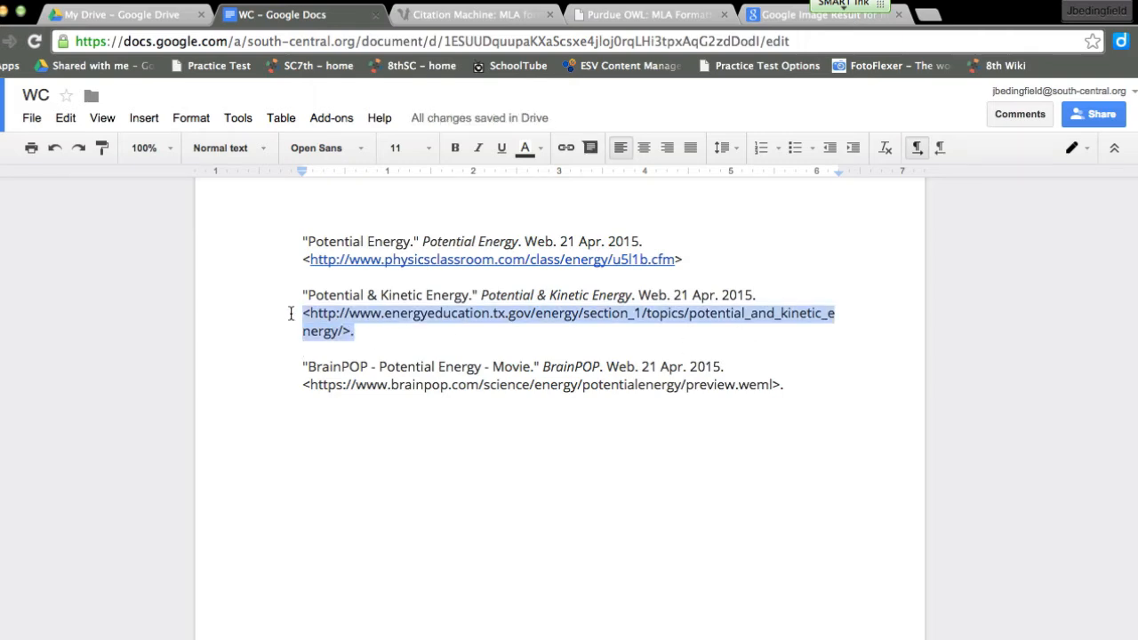
pyautogui.click(804, 15)
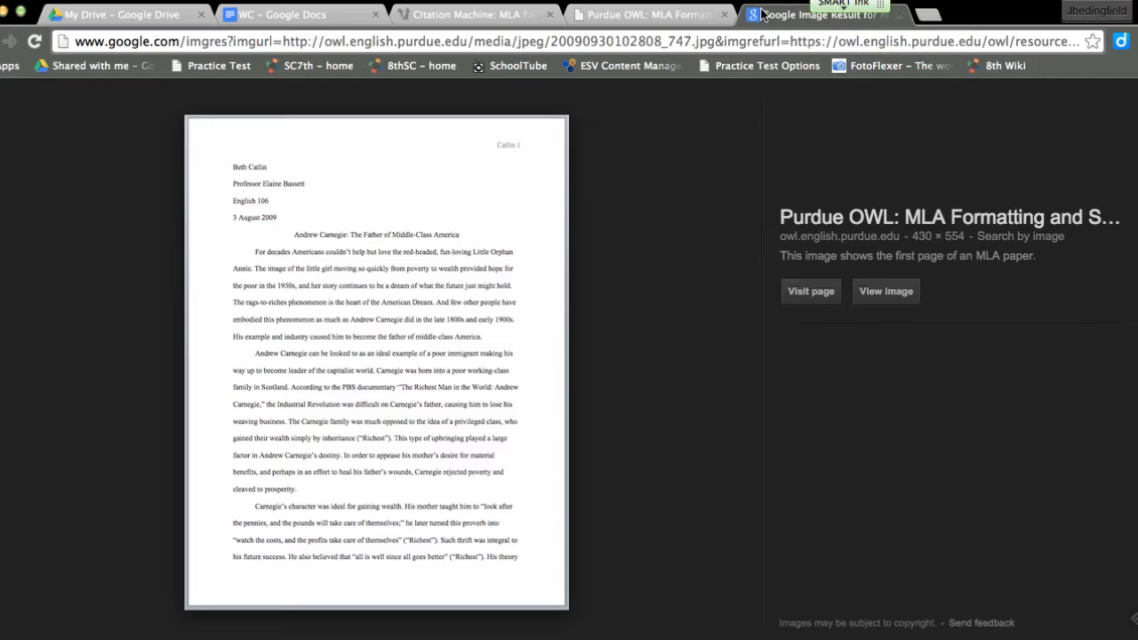
pyautogui.click(711, 41)
pyautogui.write('tinyurl.com')
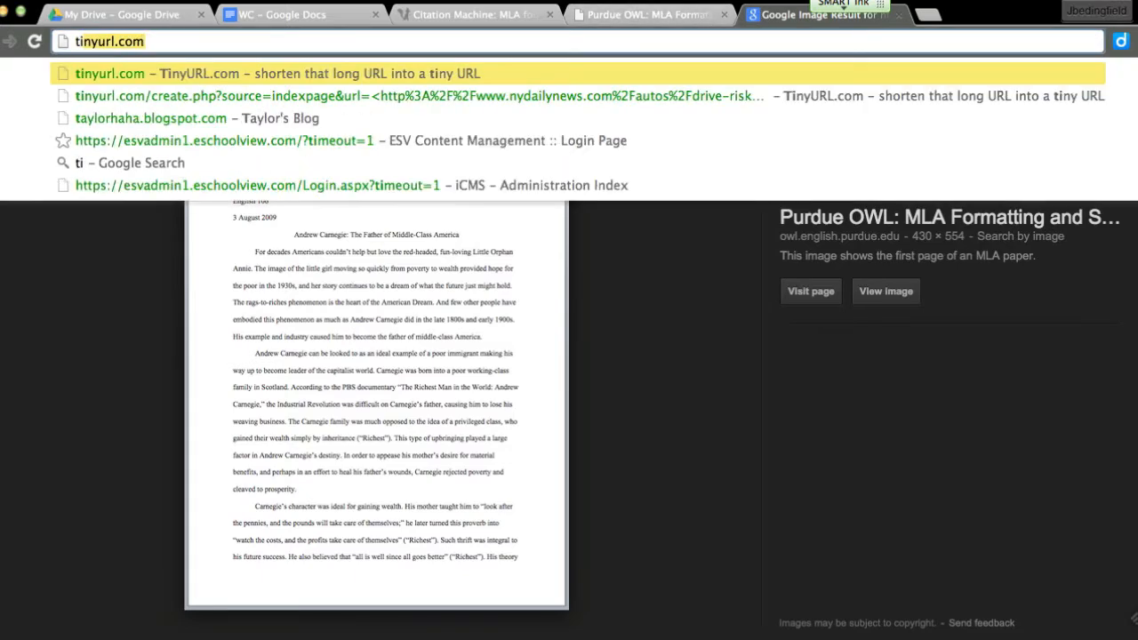
pyautogui.press('Return')
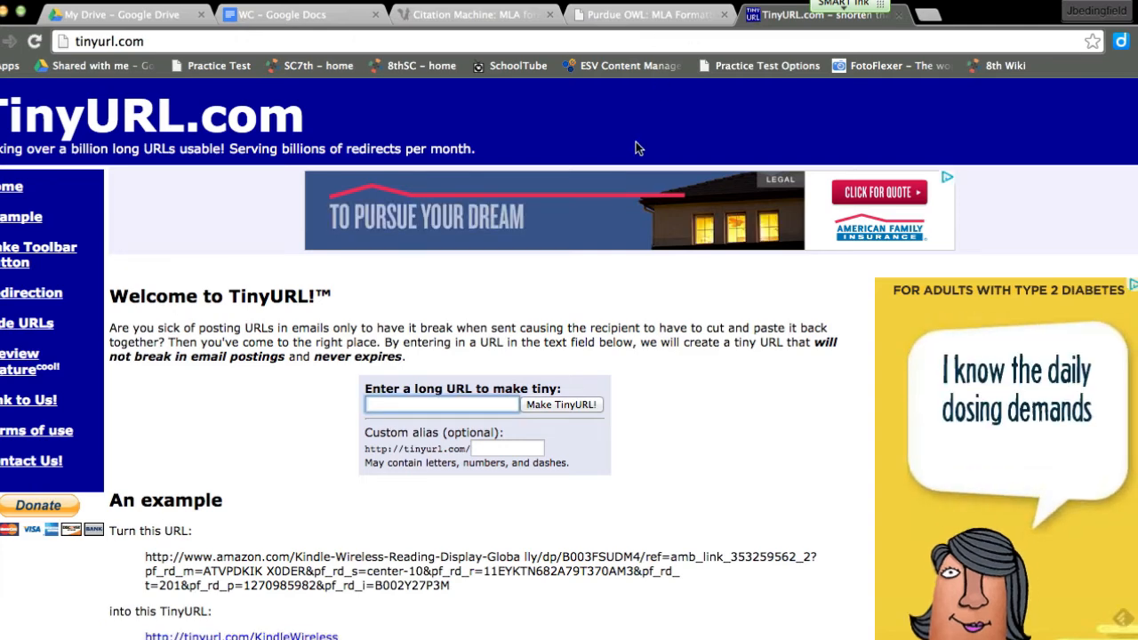
pyautogui.press('super+v')
pyautogui.click(560, 405)
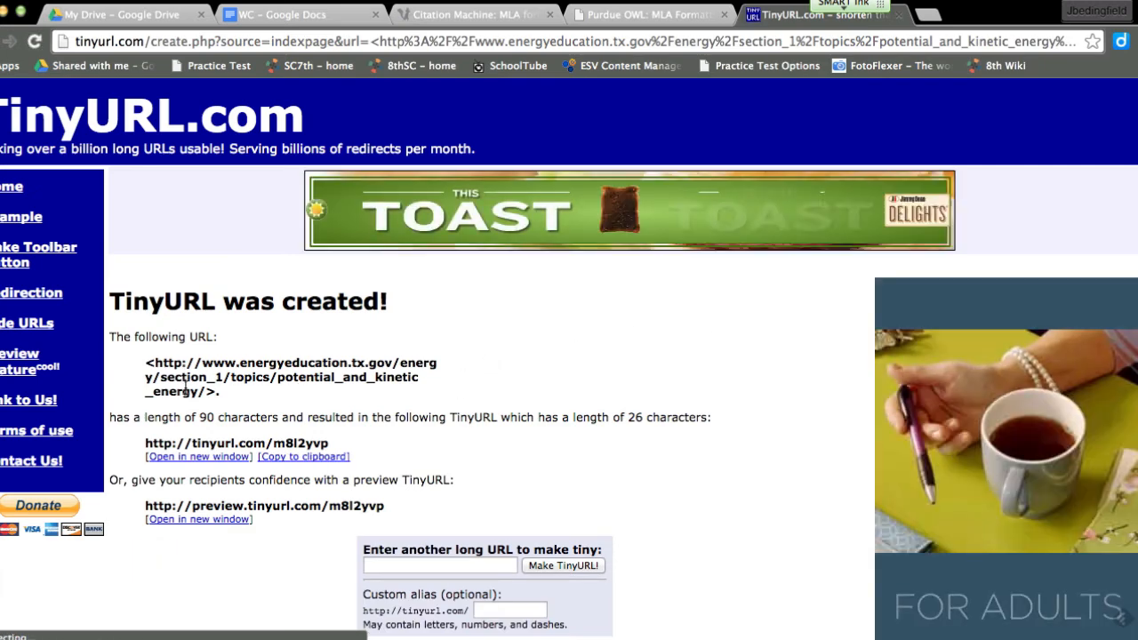
pyautogui.moveTo(199, 416); pyautogui.dragTo(711, 417)
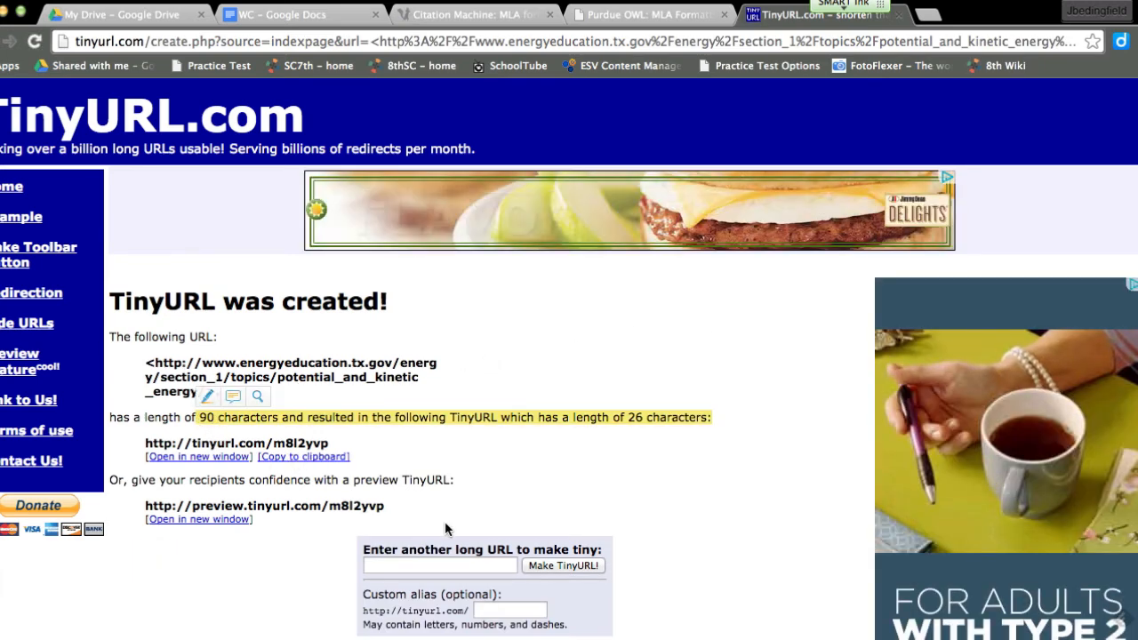
pyautogui.click(451, 497)
pyautogui.scroll(-1, 451, 497)
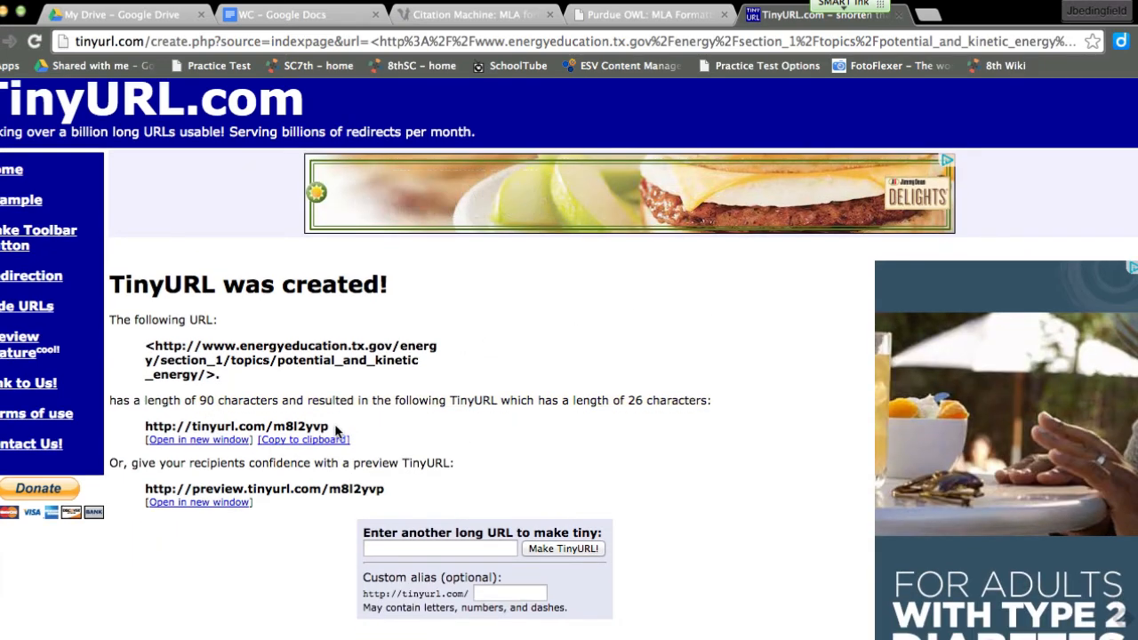
pyautogui.moveTo(330, 426); pyautogui.dragTo(143, 418)
pyautogui.press('super+c')
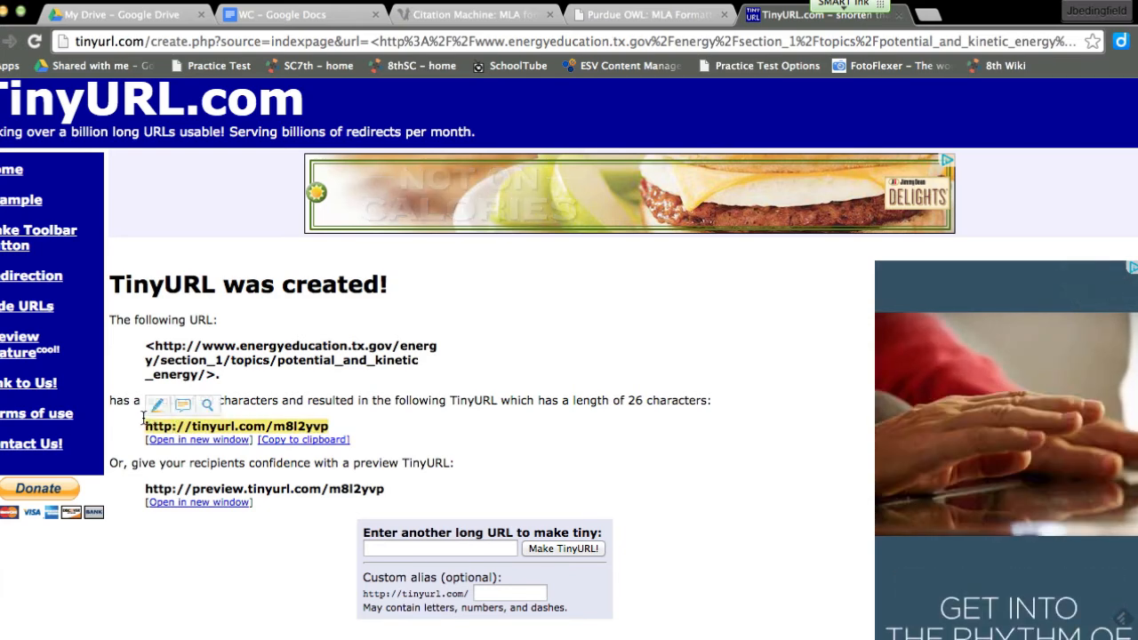
pyautogui.click(899, 15)
pyautogui.click(311, 16)
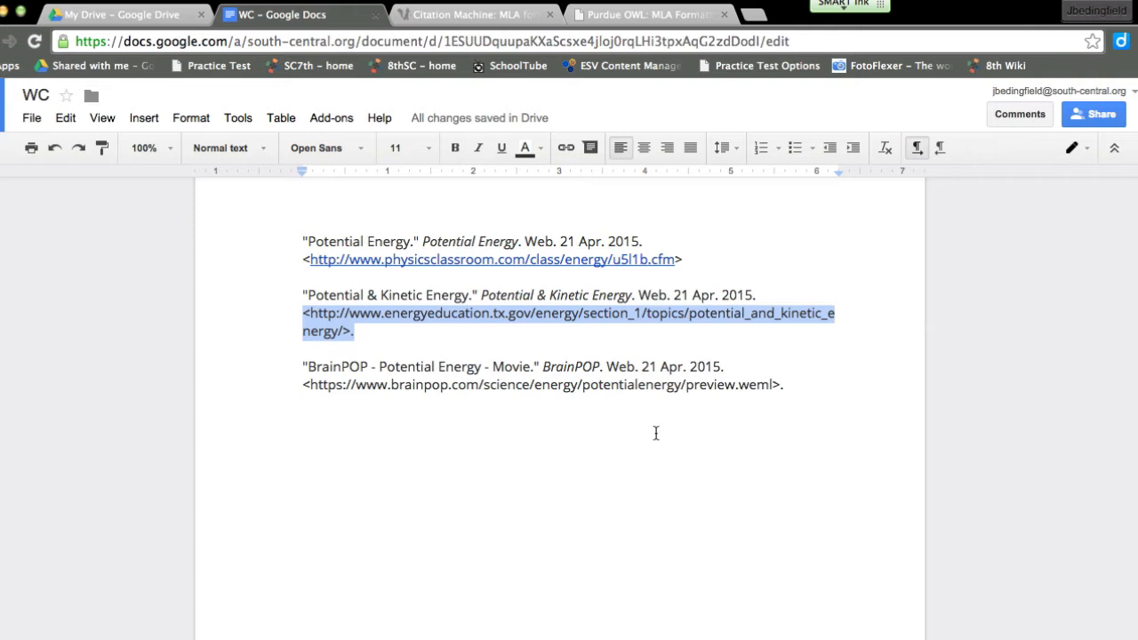
pyautogui.press('BackSpace')
pyautogui.press('super+v')
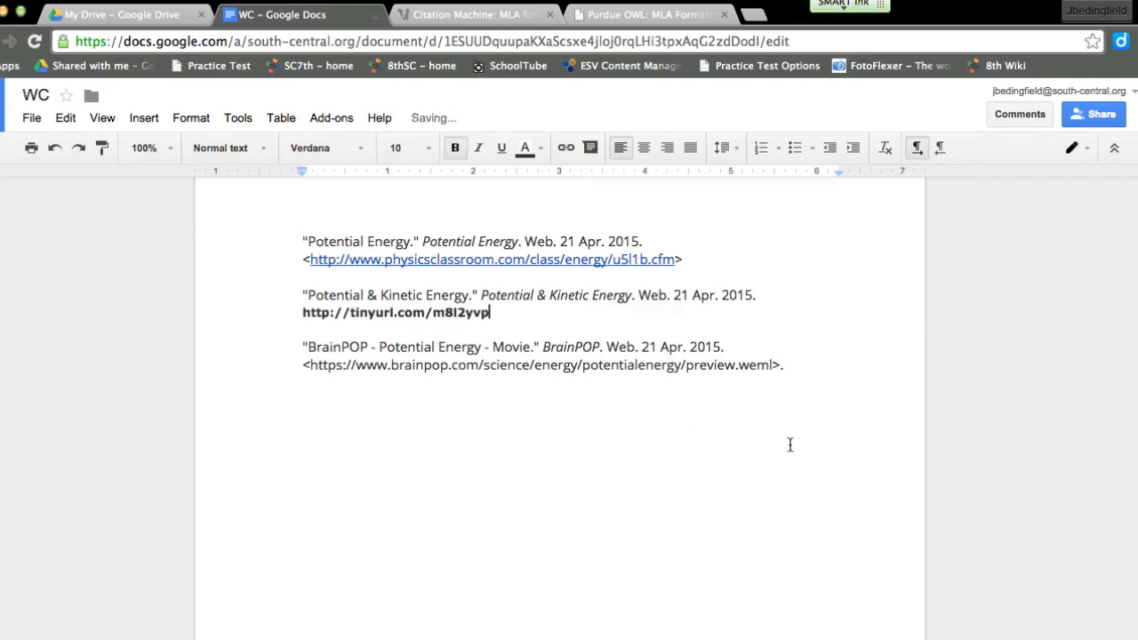
pyautogui.click(766, 323)
pyautogui.click(719, 364)
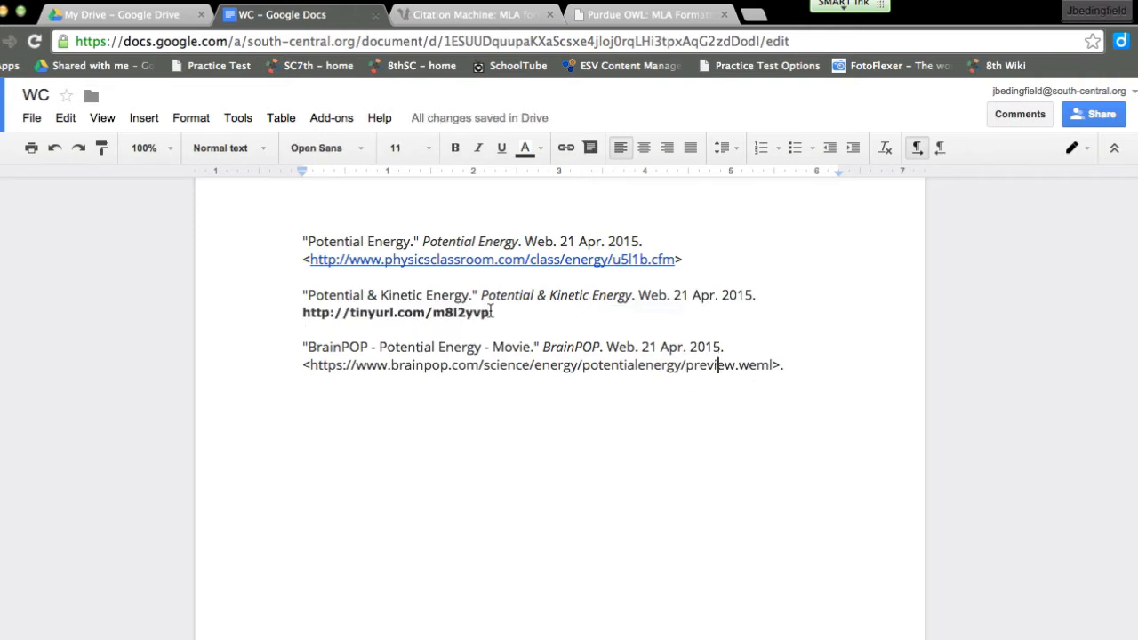
pyautogui.moveTo(491, 312); pyautogui.dragTo(293, 307)
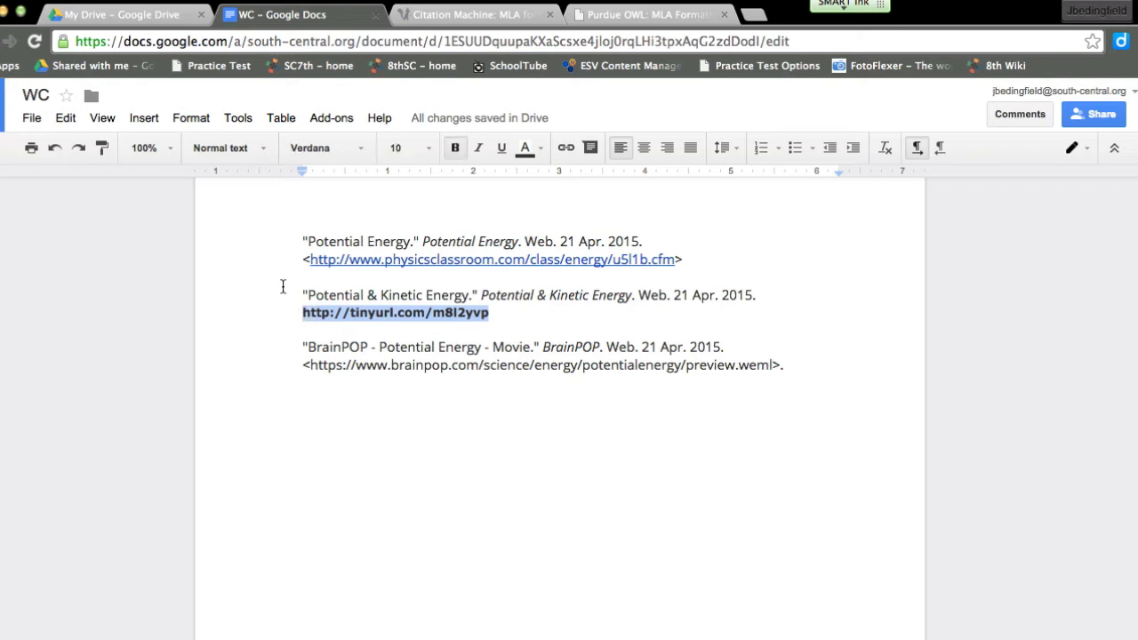
pyautogui.click(143, 120)
pyautogui.click(163, 169)
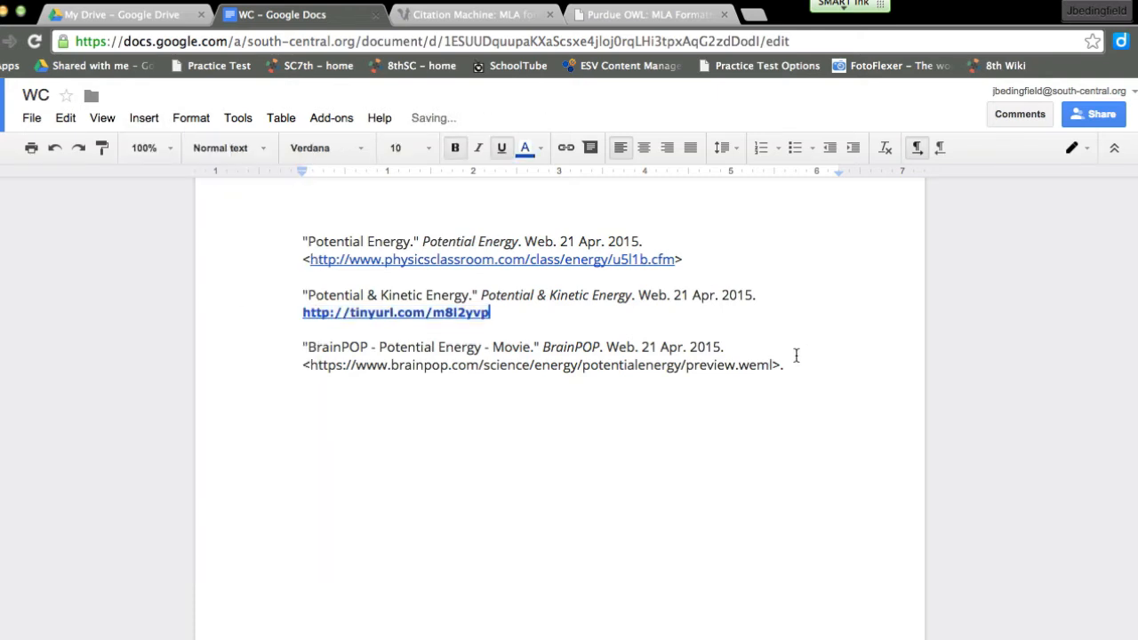
# - Turn the BrainPOP citation's web address into a hyperlink and delete the period after it
pyautogui.moveTo(780, 365); pyautogui.dragTo(284, 364)
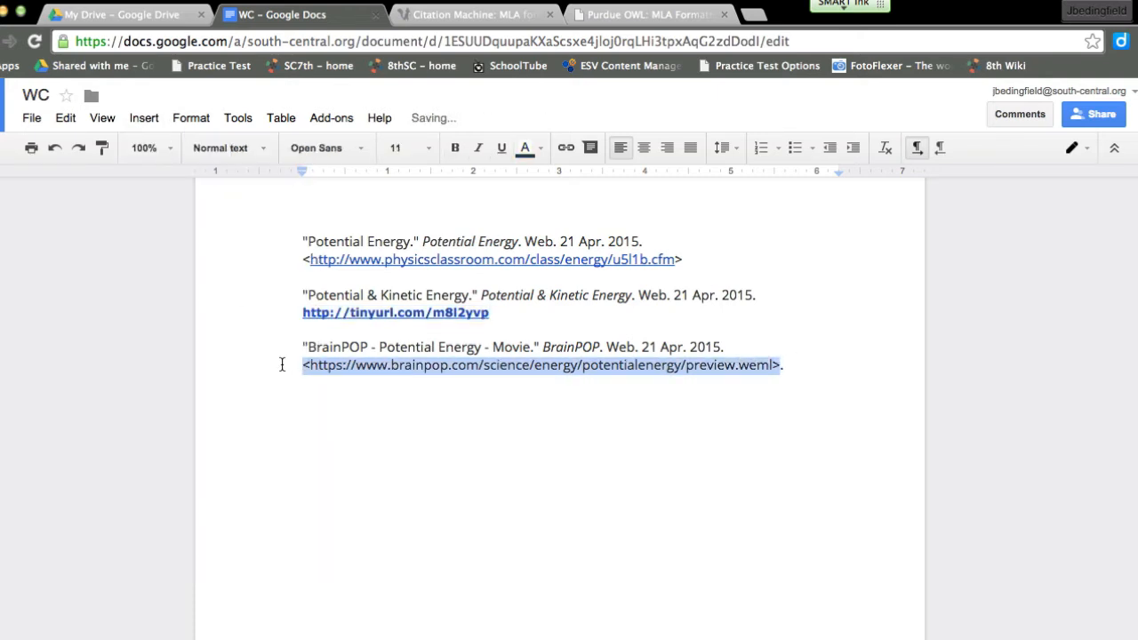
pyautogui.click(138, 118)
pyautogui.click(165, 170)
pyautogui.click(784, 402)
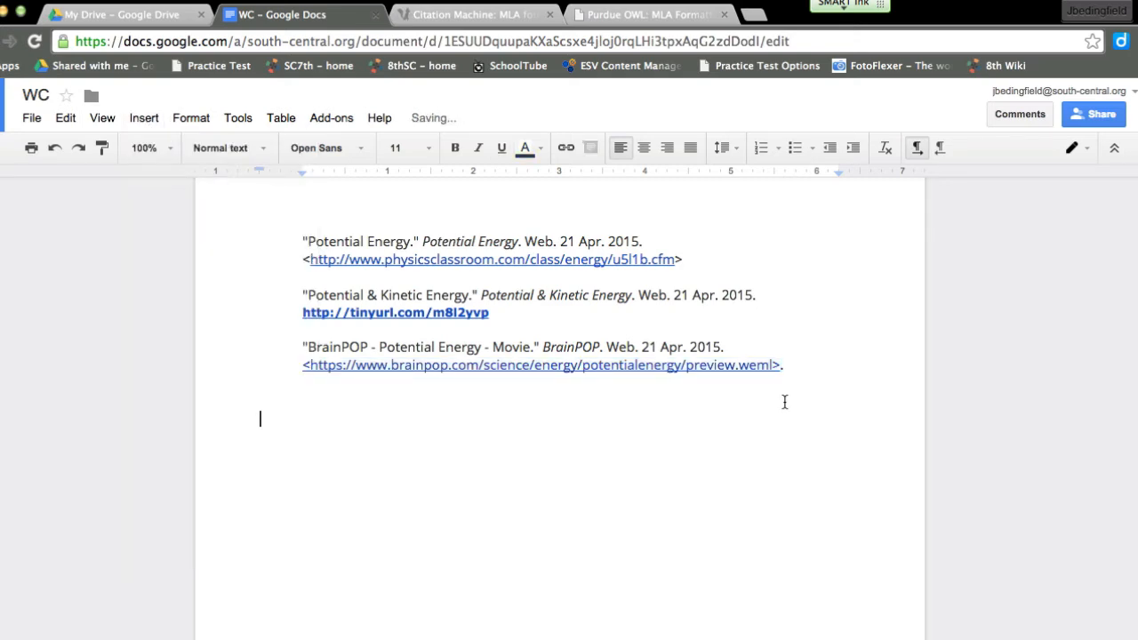
pyautogui.click(791, 364)
pyautogui.press('BackSpace')
pyautogui.press('Return')
pyautogui.press('Return')
pyautogui.press('Return')
pyautogui.press('Return')
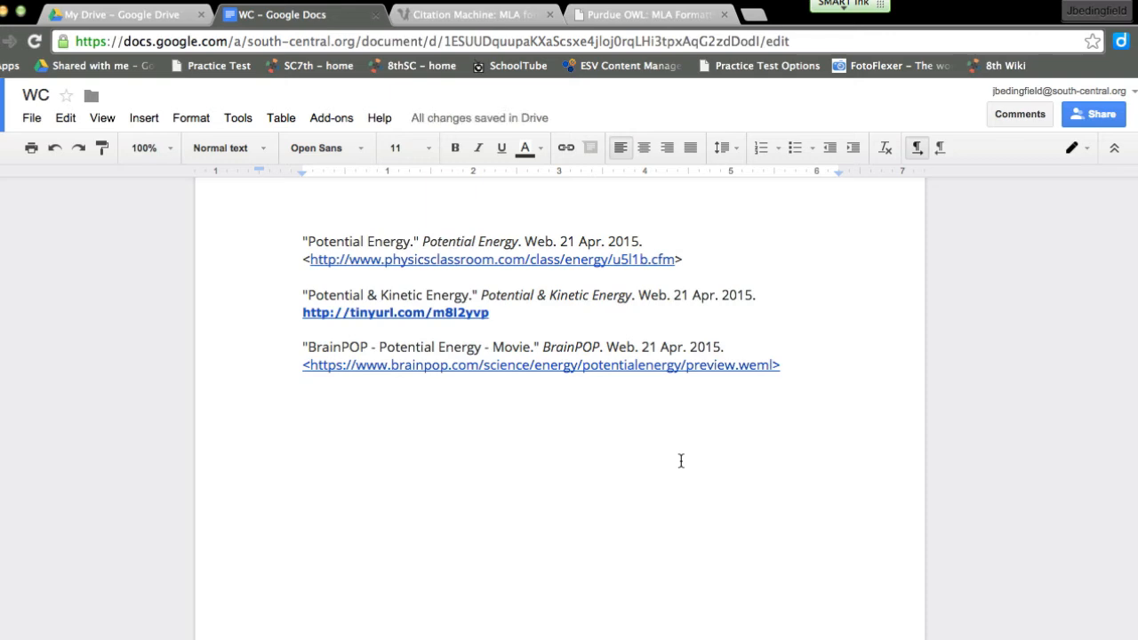
pyautogui.scroll(3, 685, 378)
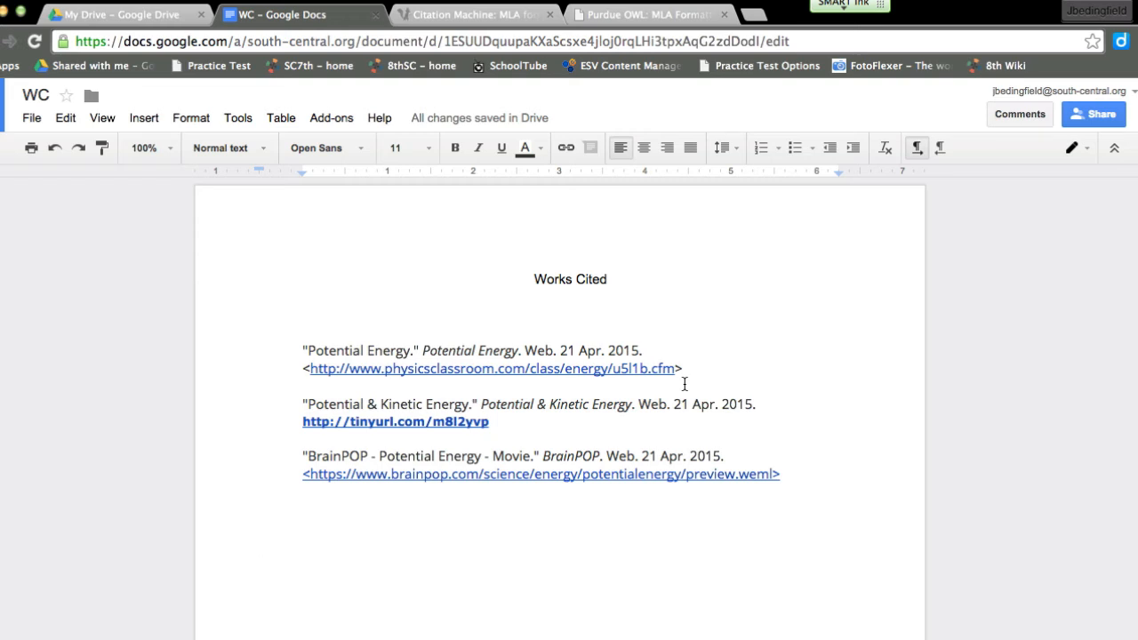
# - Move the BrainPOP citation from the end of the list to the first place under the Works Cited heading
pyautogui.moveTo(783, 473); pyautogui.dragTo(267, 446)
pyautogui.hotkey('ctrl', 'c')
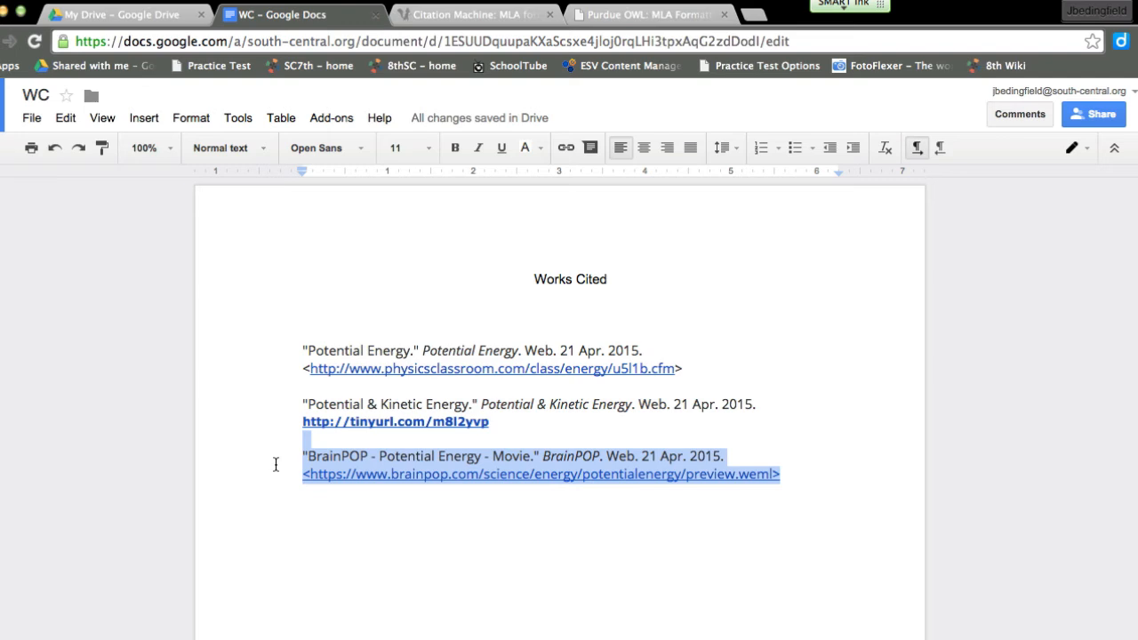
pyautogui.press('BackSpace')
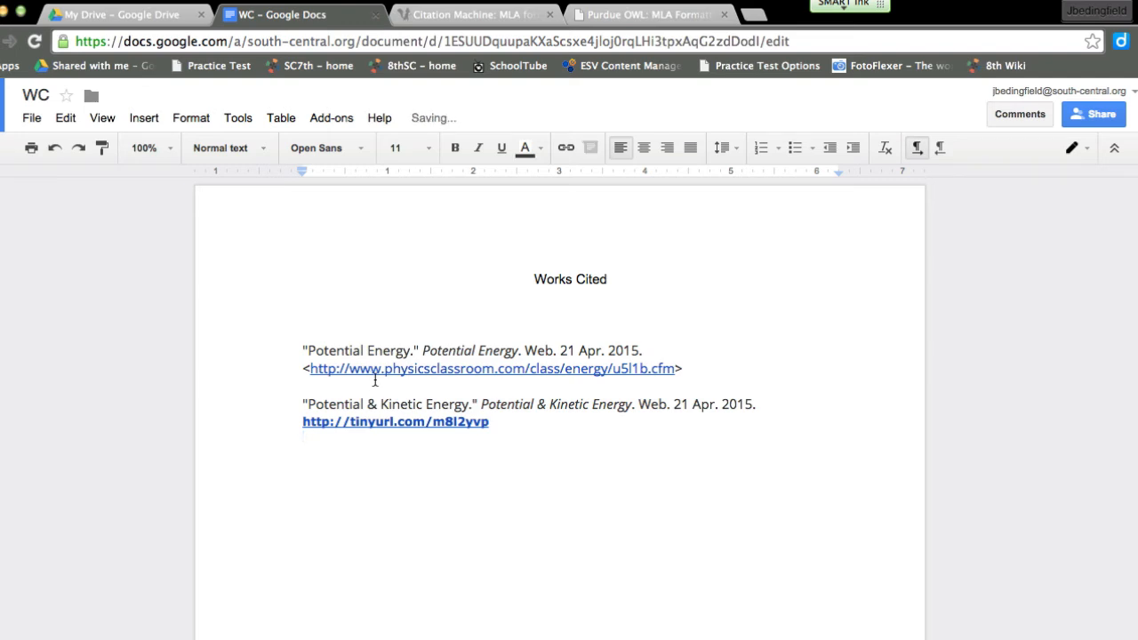
pyautogui.click(306, 320)
pyautogui.hotkey('ctrl', 'v')
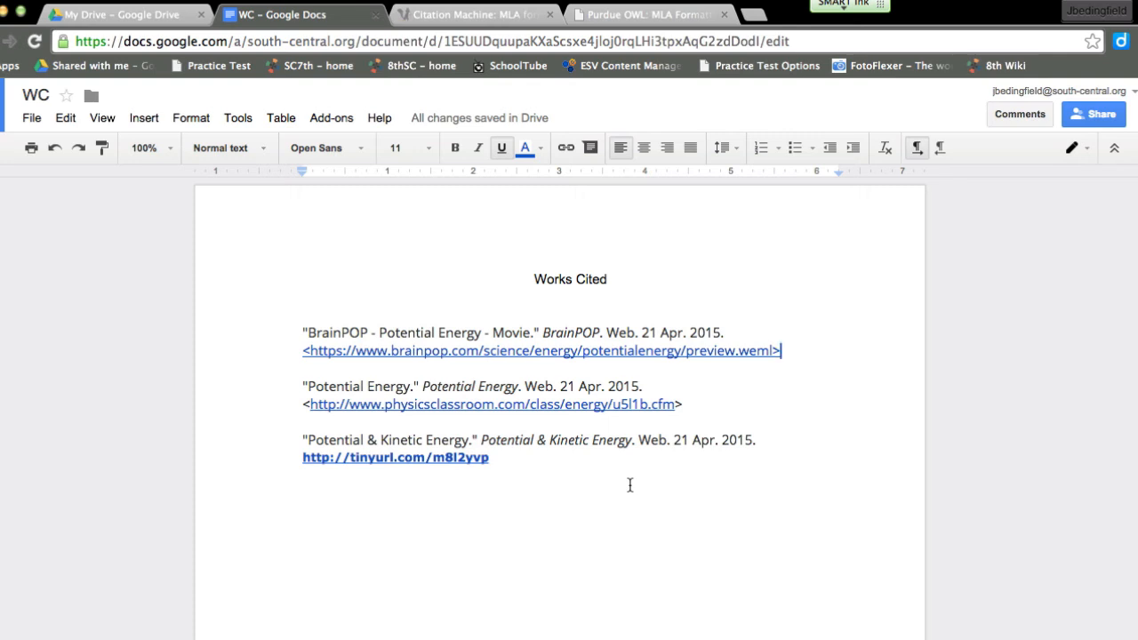
pyautogui.moveTo(503, 458); pyautogui.dragTo(279, 444)
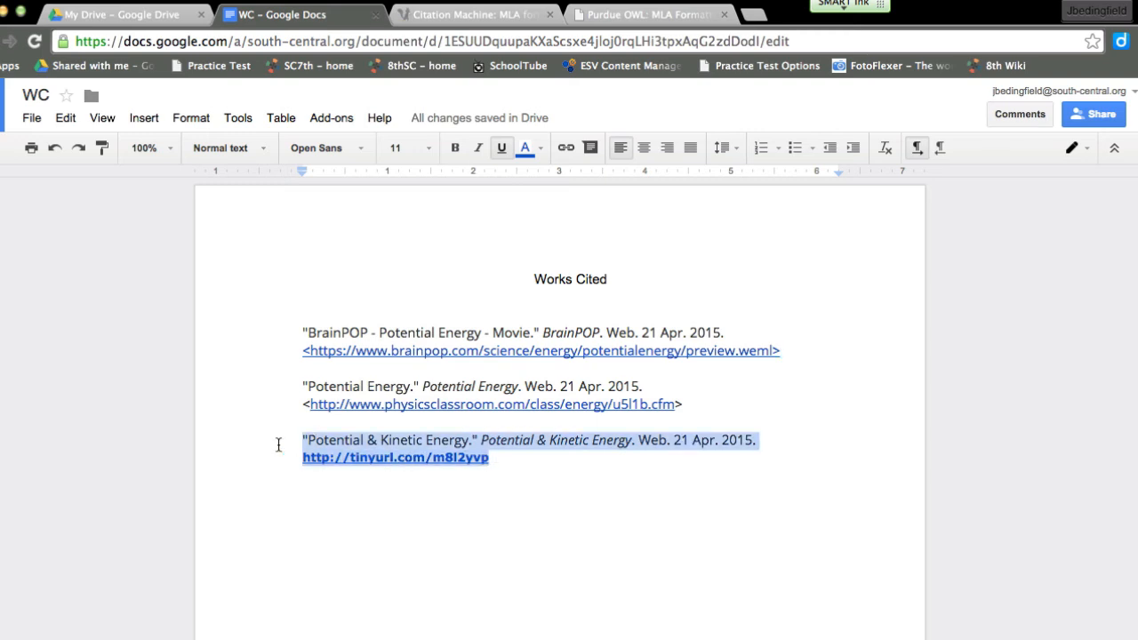
pyautogui.click(704, 496)
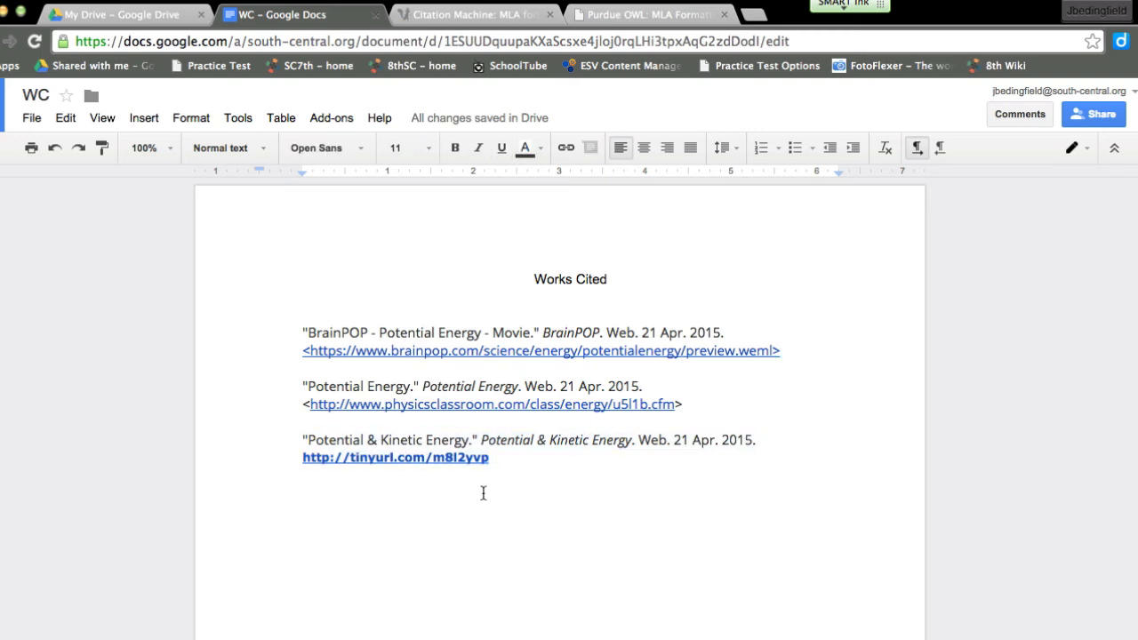
pyautogui.click(374, 385)
pyautogui.click(718, 488)
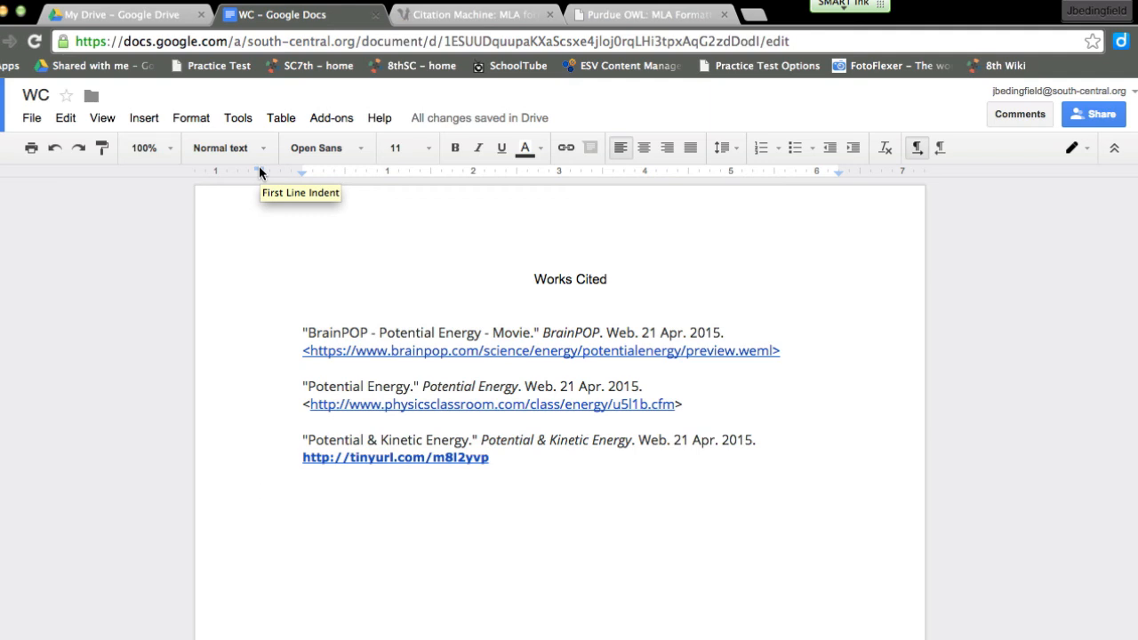
# - Indent the blank line below the citations to 0.5 inch and give the BrainPOP citation a 0.5-inch hanging indent
pyautogui.moveTo(259, 167); pyautogui.dragTo(345, 180)
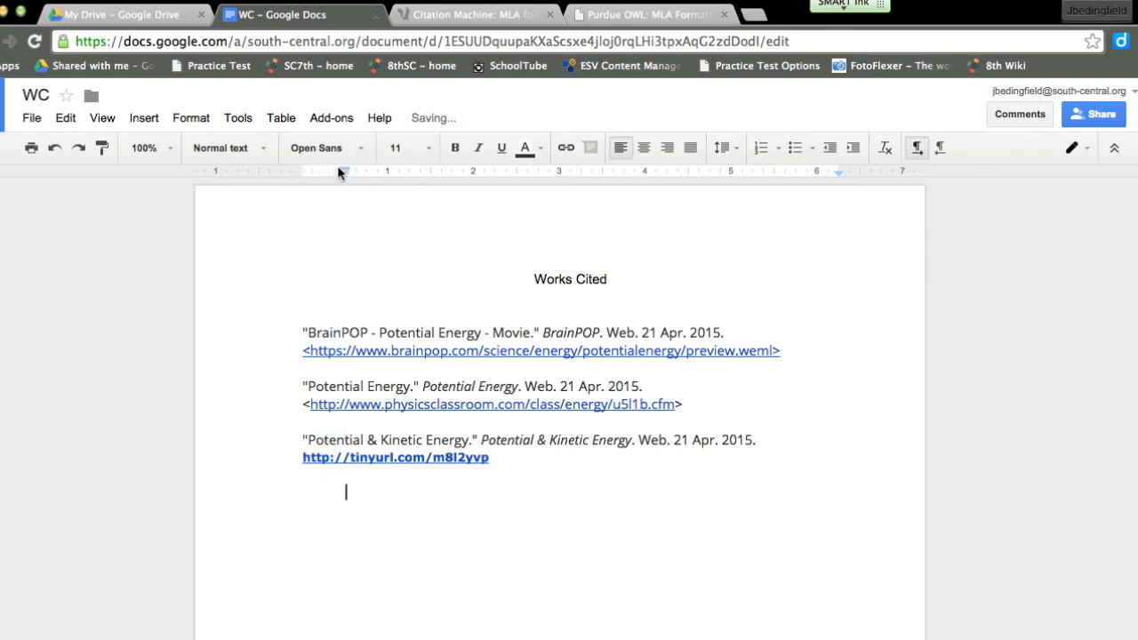
pyautogui.click(302, 351)
pyautogui.moveTo(299, 167)
pyautogui.mouseDown()
pyautogui.moveTo(348, 171)
pyautogui.moveTo(303, 169)
pyautogui.mouseUp()
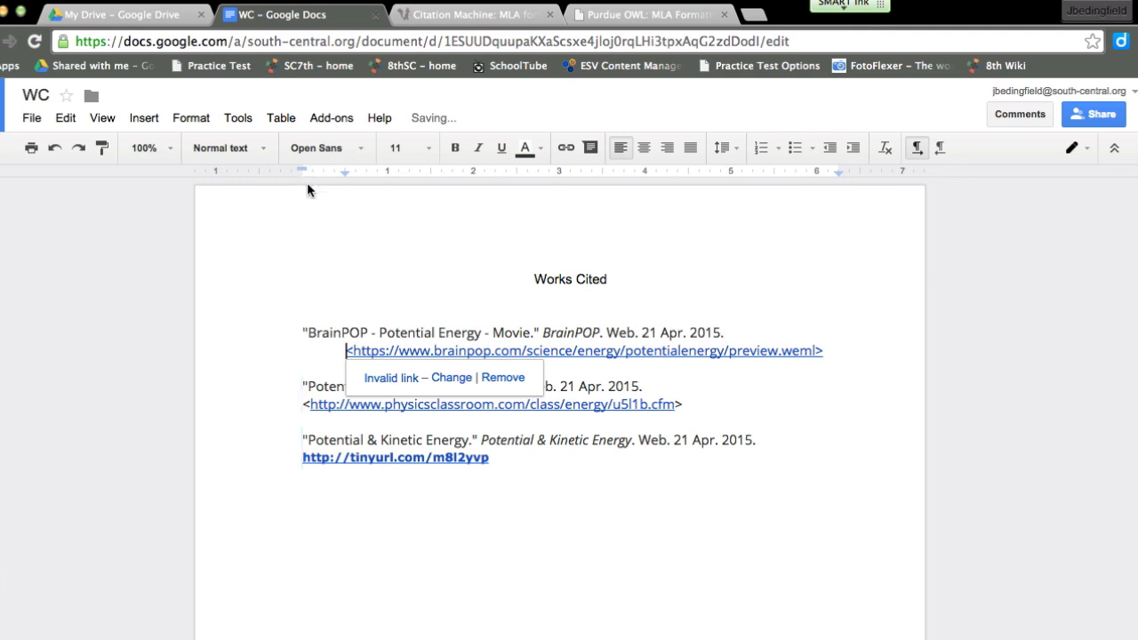
pyautogui.click(392, 261)
# - Give the "Potential Energy" citation a 0.5-inch hanging indent, keeping its first line at the margin
pyautogui.click(304, 405)
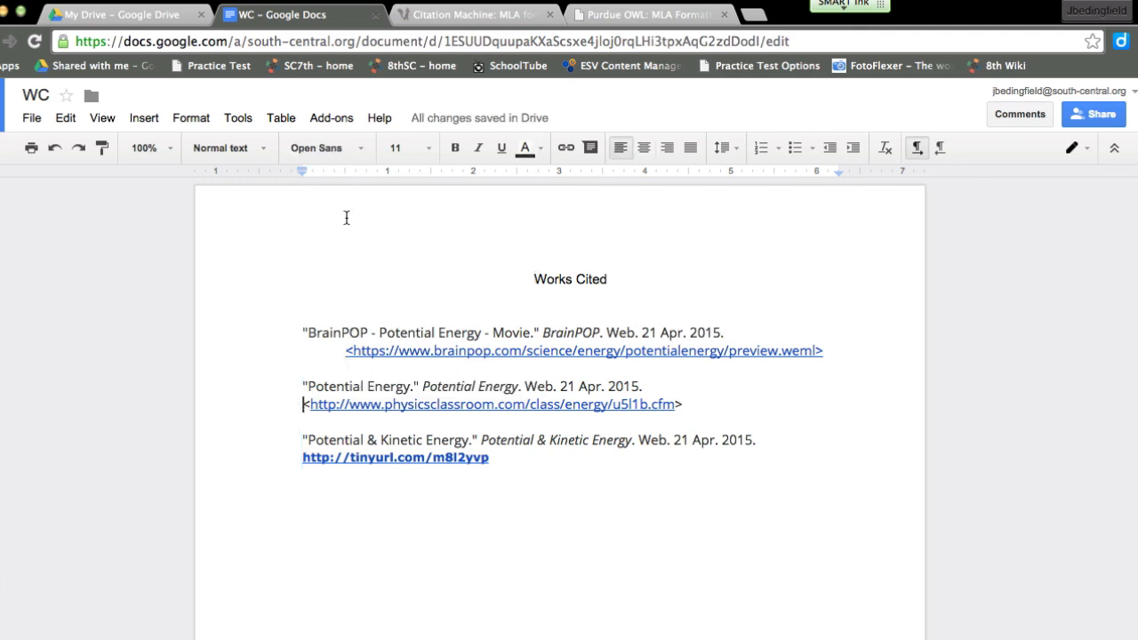
pyautogui.moveTo(299, 173)
pyautogui.mouseDown()
pyautogui.moveTo(355, 171)
pyautogui.moveTo(298, 171)
pyautogui.mouseUp()
pyautogui.moveTo(300, 171); pyautogui.dragTo(301, 172)
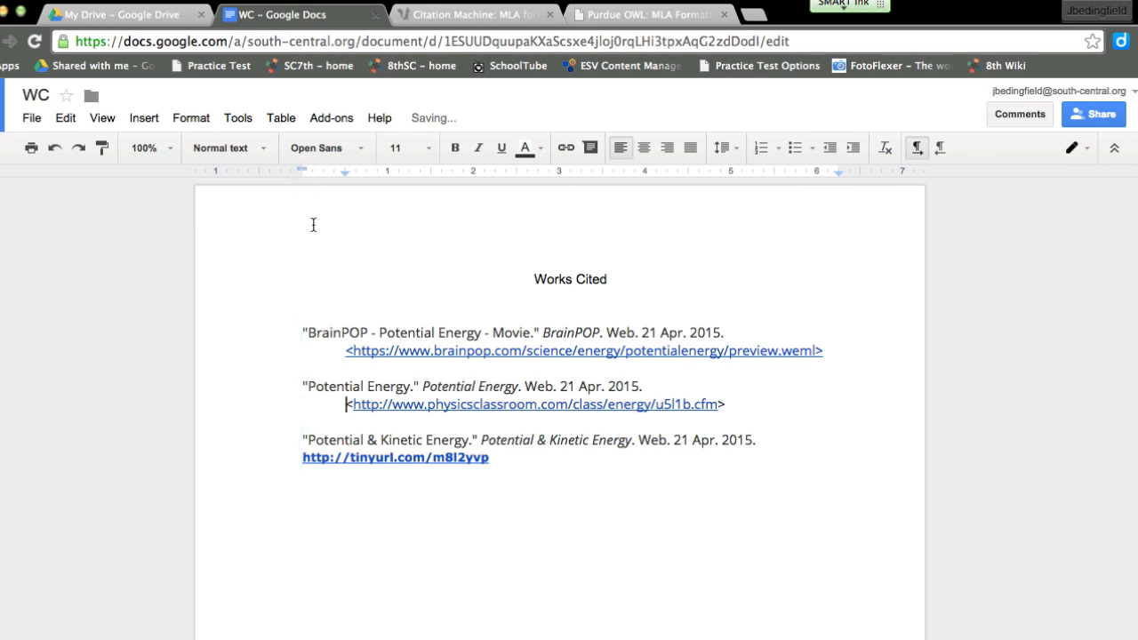
# - Apply a 0.5-inch hanging indent to the "Potential & Kinetic Energy" citation so only its TinyURL line is indented
pyautogui.click(300, 444)
pyautogui.click(298, 457)
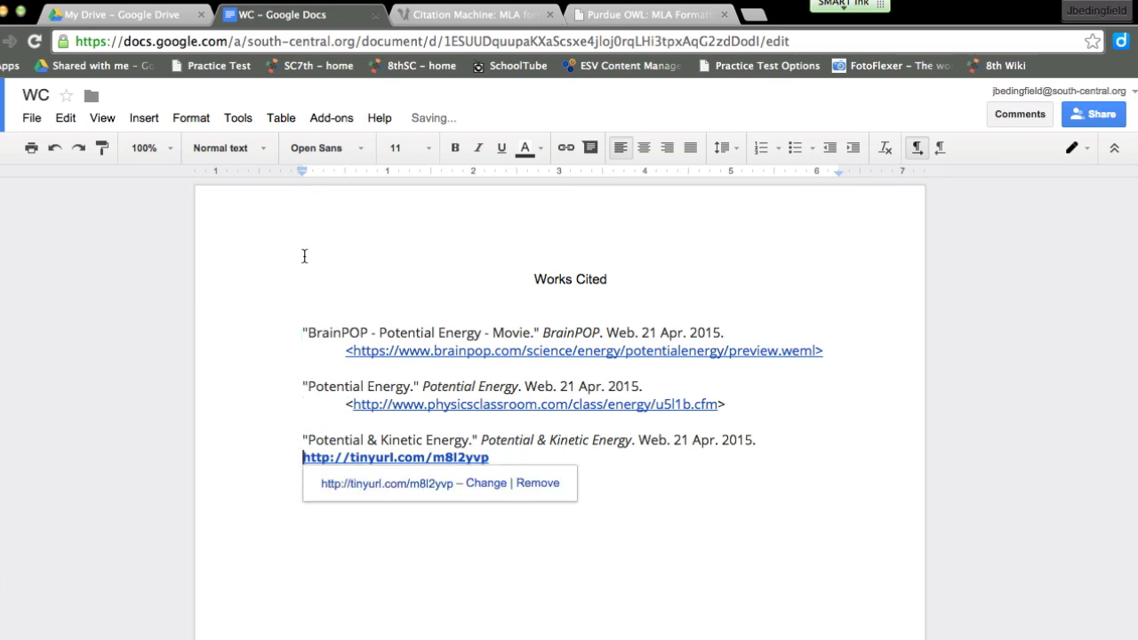
pyautogui.moveTo(303, 166)
pyautogui.mouseDown()
pyautogui.moveTo(347, 172)
pyautogui.moveTo(303, 172)
pyautogui.mouseUp()
pyautogui.click(706, 502)
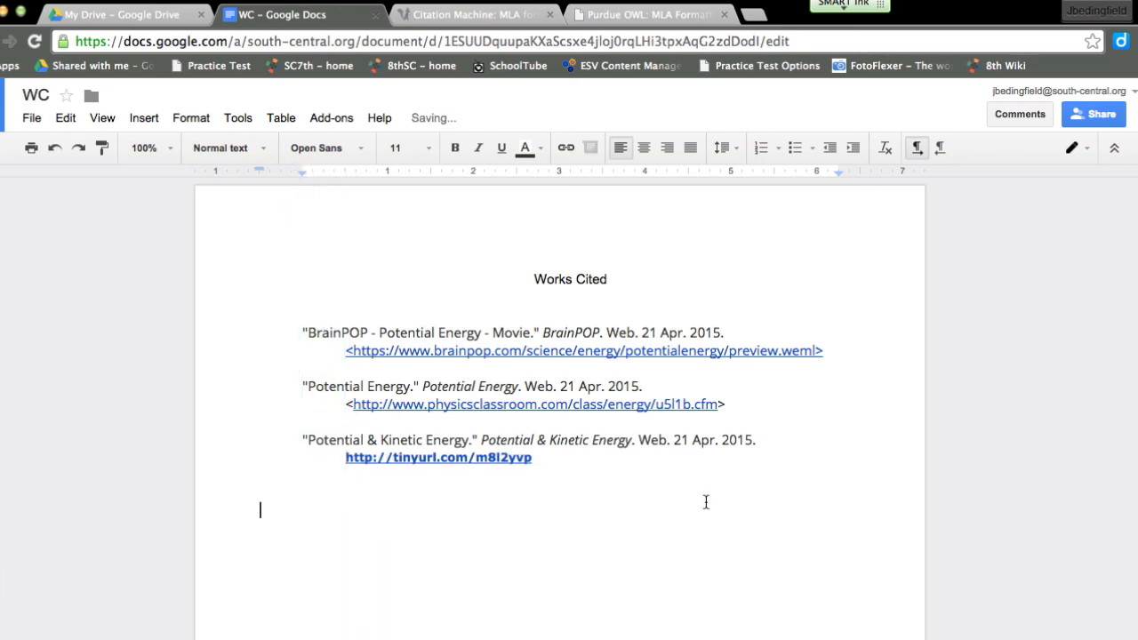